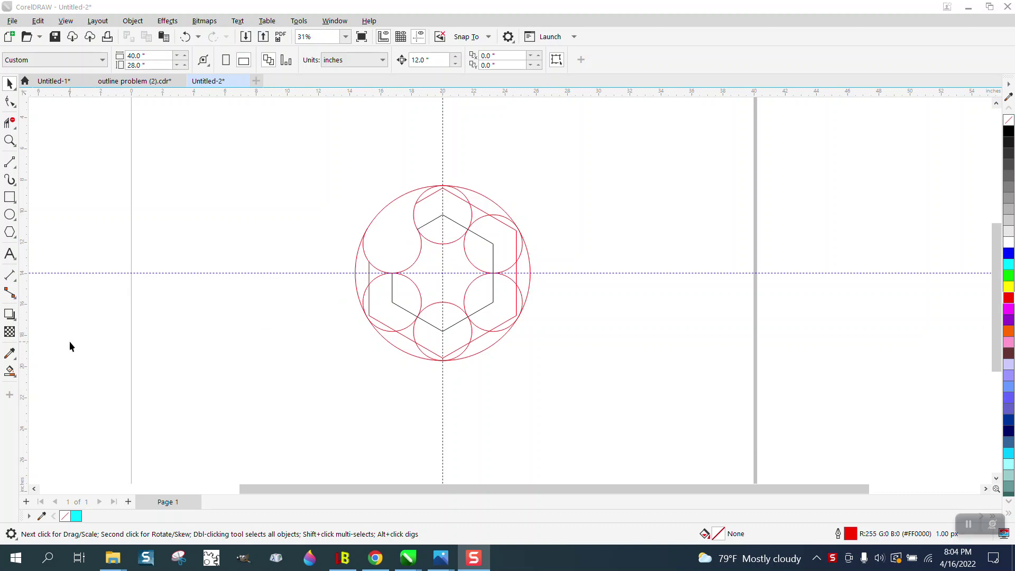
- Smart Fill the construction's top-left lobe cyan and shift the new teardrop 12 inches left
click(10, 372)
click(408, 241)
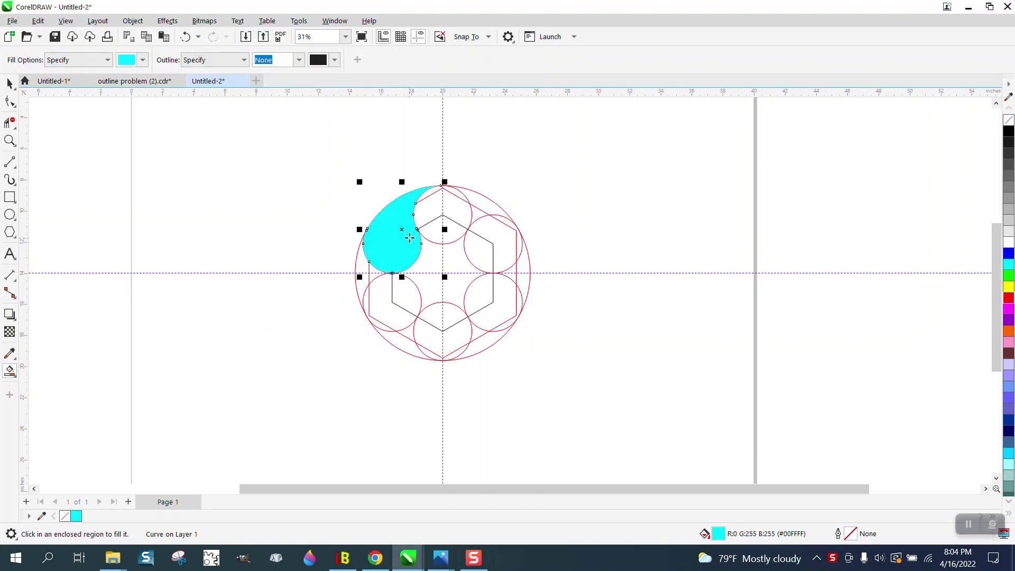
key(shift+Left)
key(shift+Left)
key(shift+Left)
key(shift+Left)
key(shift+Left)
key(shift+Left)
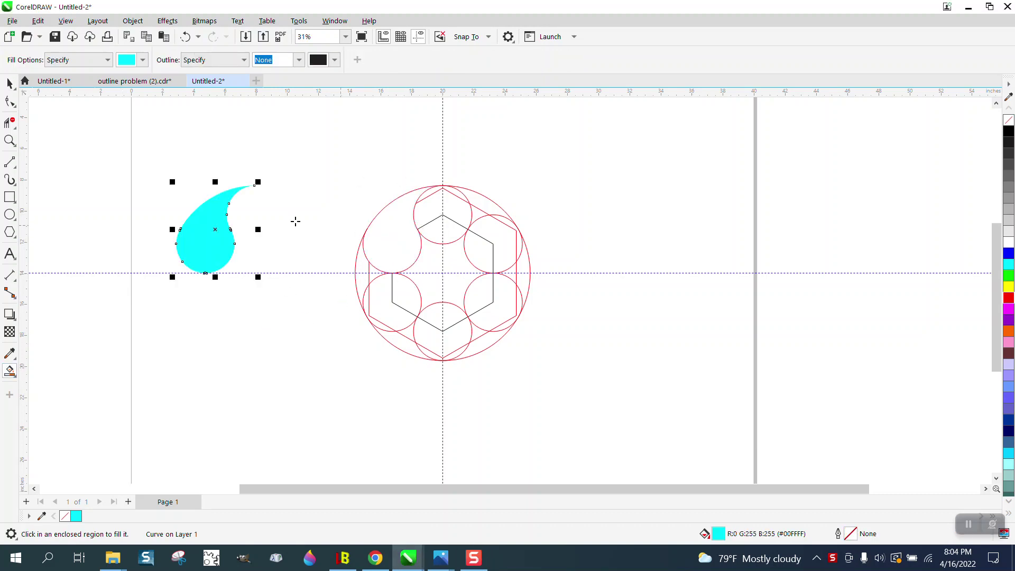
- Move the red construction 12 inches right and set the teardrop's tip on the vertical guide
click(9, 83)
drag(322, 151, 591, 356)
key(shift+Right)
key(shift+Right)
key(shift+Right)
key(shift+Right)
key(shift+Right)
key(shift+Right)
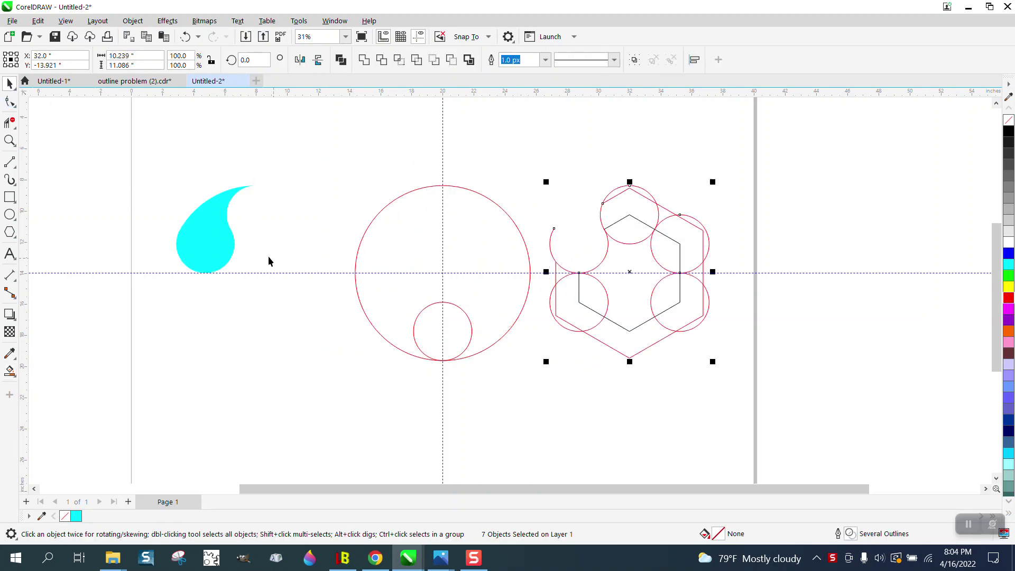
drag(339, 168, 541, 379)
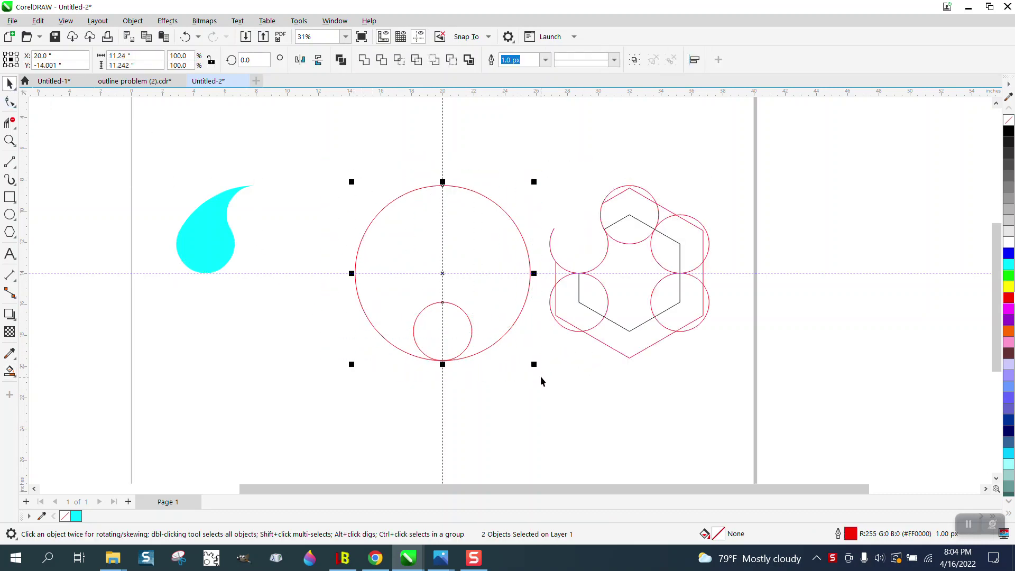
key(shift+Right)
key(shift+Right)
key(shift+Right)
key(shift+Right)
key(shift+Right)
key(shift+Right)
click(219, 238)
drag(220, 238, 411, 232)
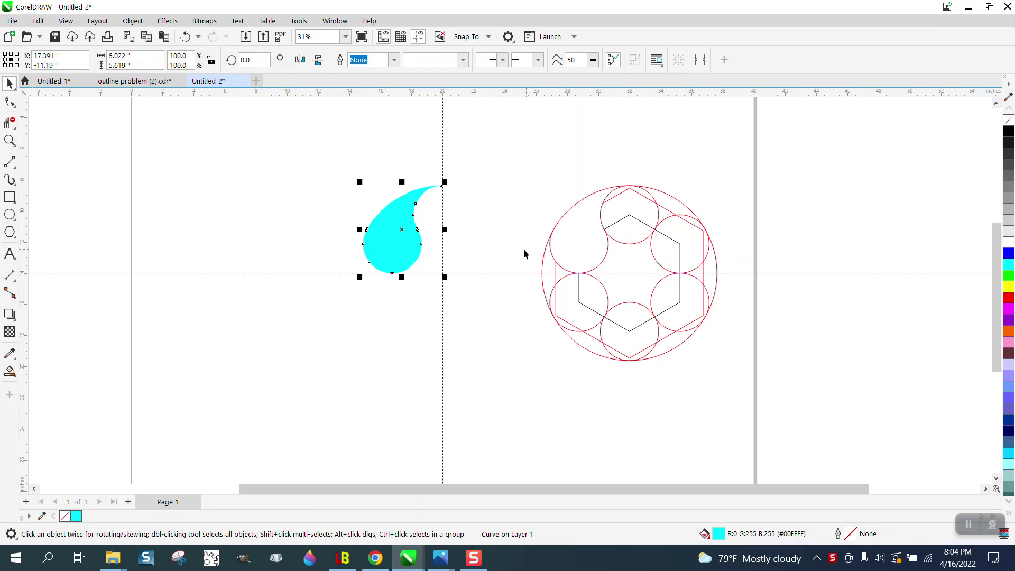
- Put the teardrop in rotate mode with its rotation centre on the guide intersection
click(410, 227)
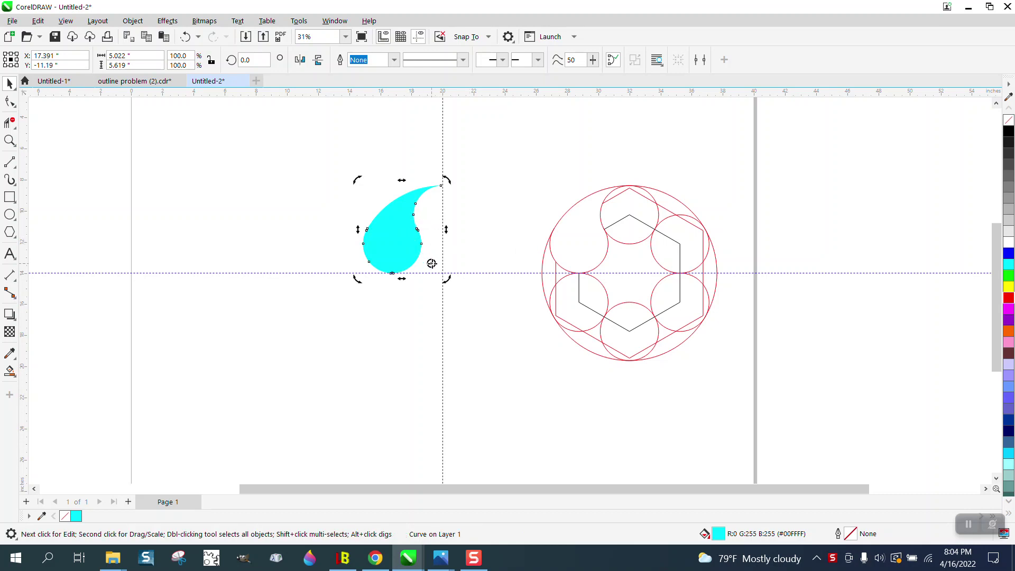
drag(431, 263, 440, 274)
click(403, 239)
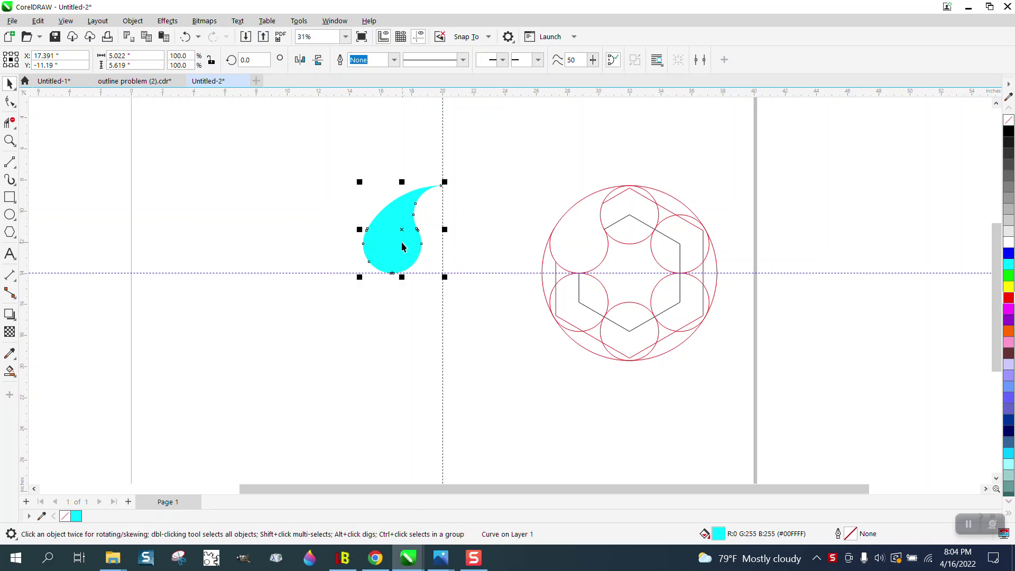
click(401, 242)
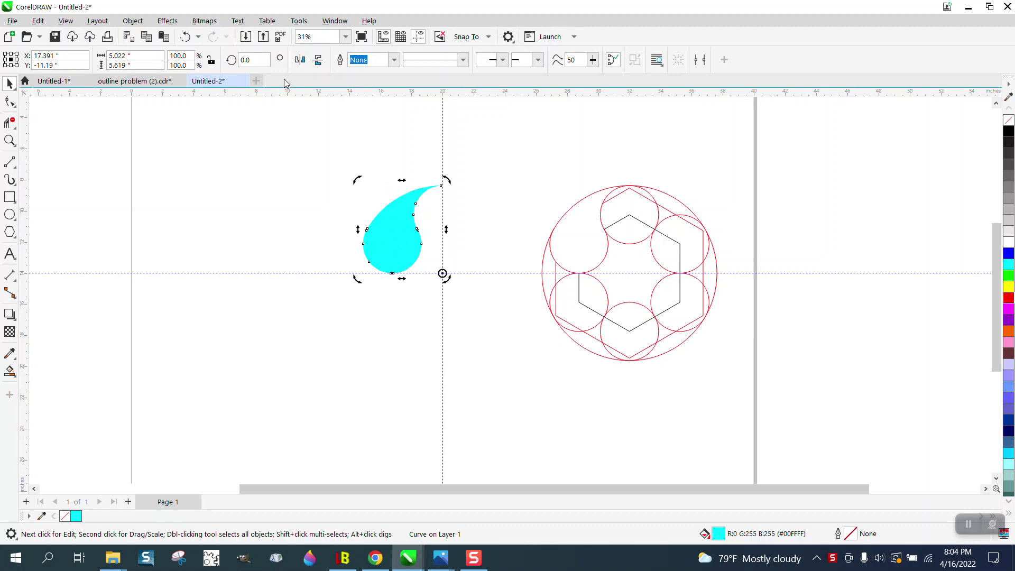
- Rotate a duplicate by 72° and repeat with Ctrl+R to complete five teardrops
click(253, 59)
text(72)
key(Return)
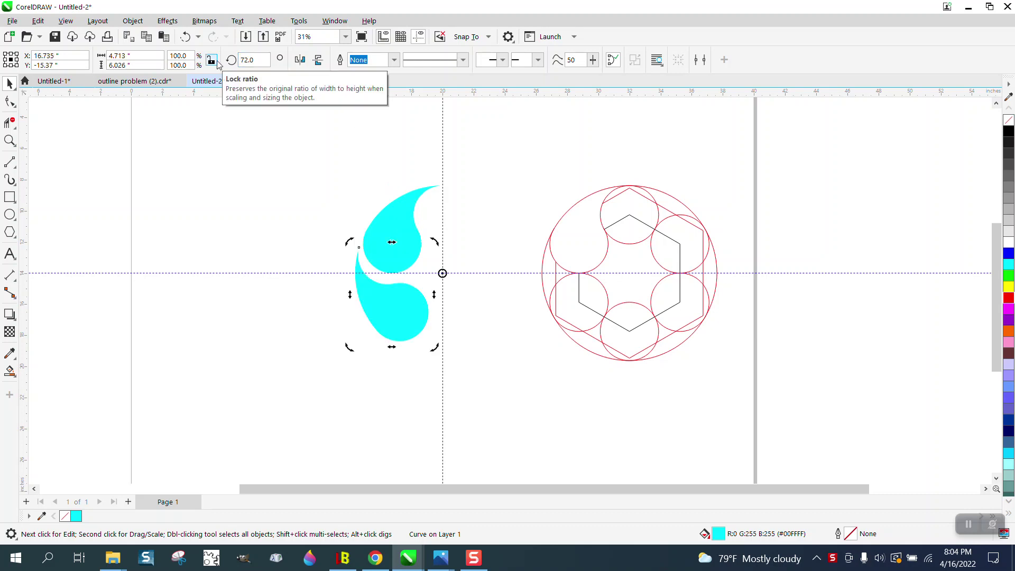
key(ctrl+r)
key(ctrl+r)
key(ctrl+r)
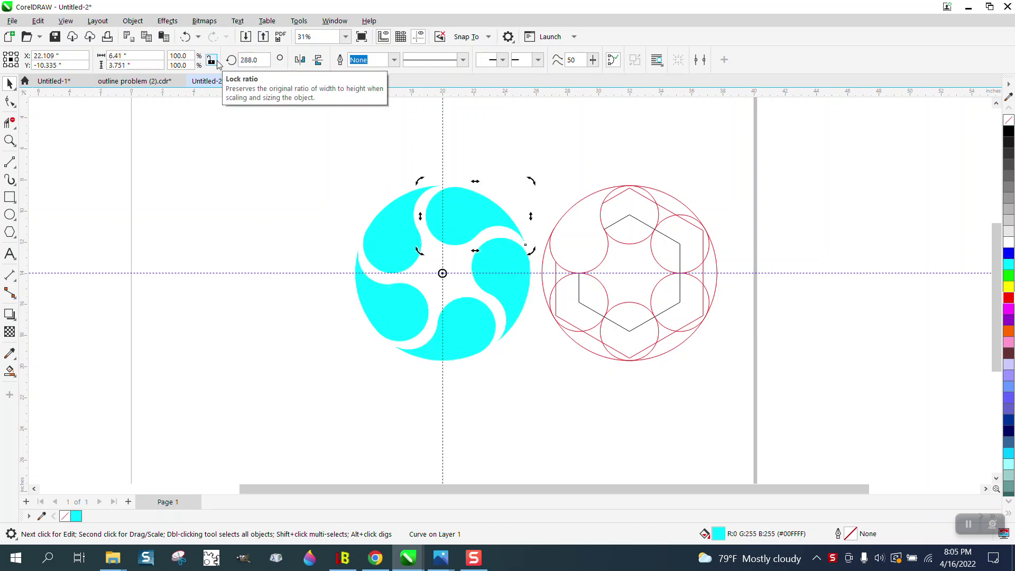
- Zoom in on the pinwheel and centre the large red circle over it with P
click(13, 145)
drag(324, 166, 528, 348)
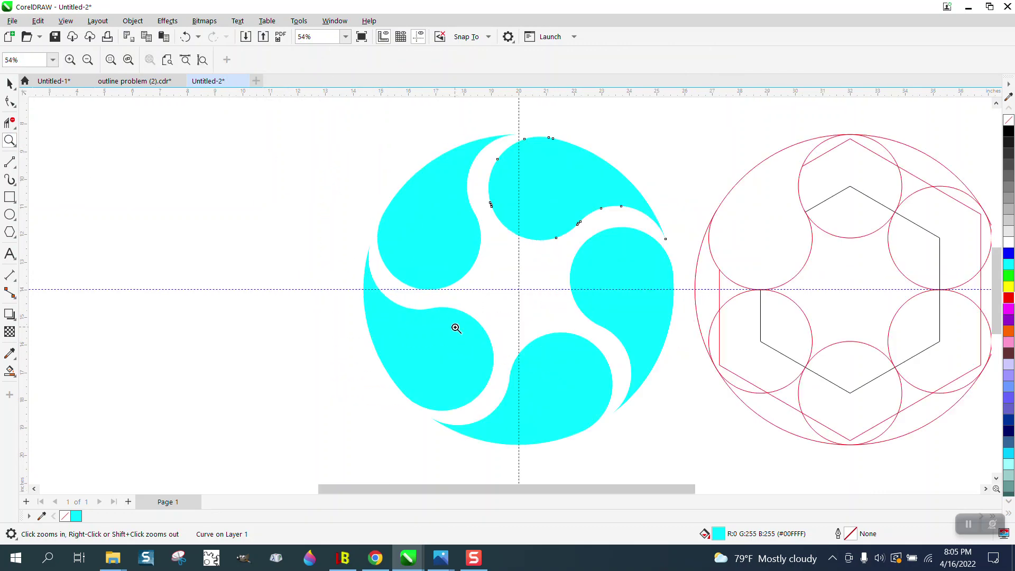
right_click(295, 229)
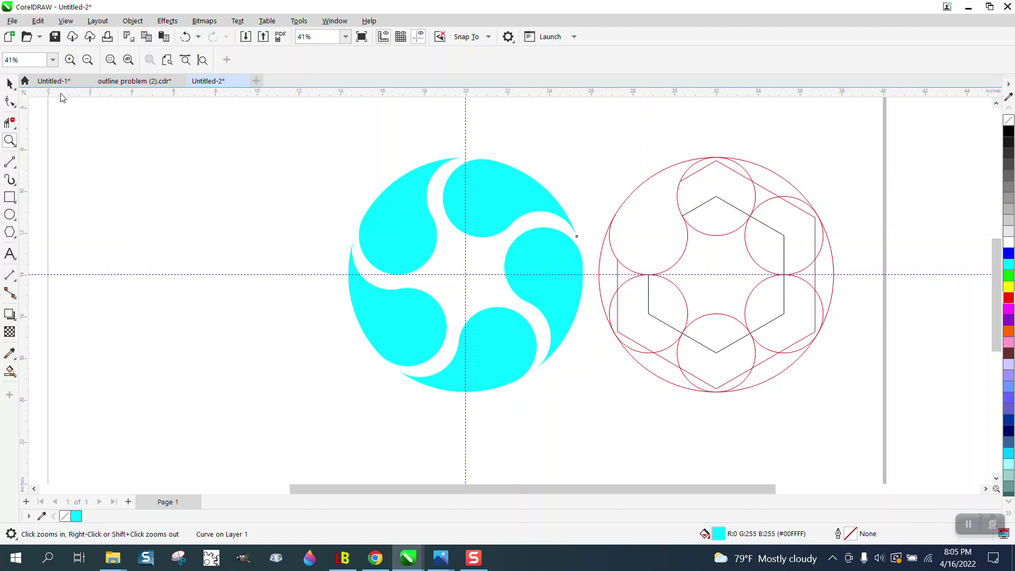
click(7, 82)
click(338, 135)
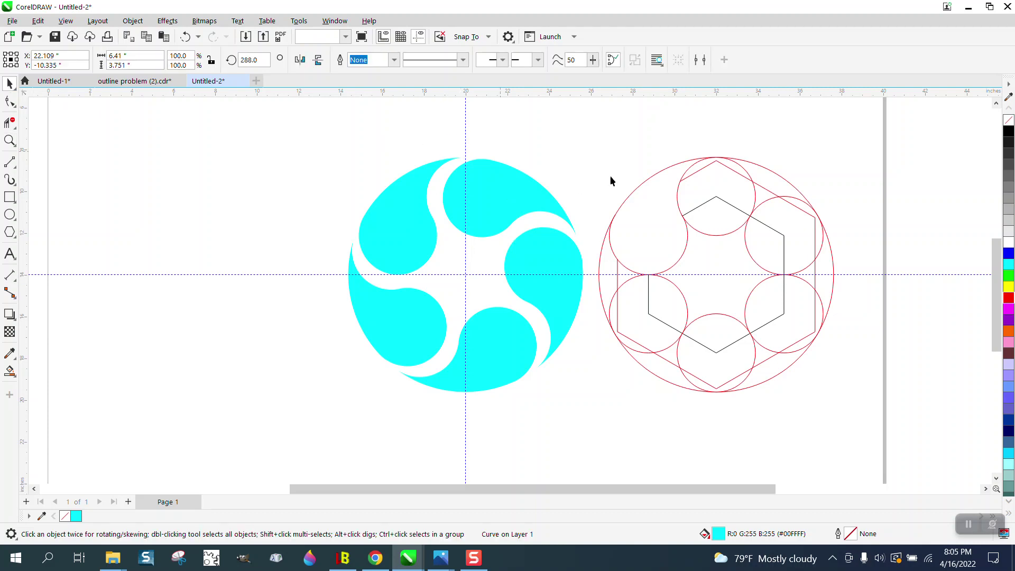
click(648, 180)
key(p)
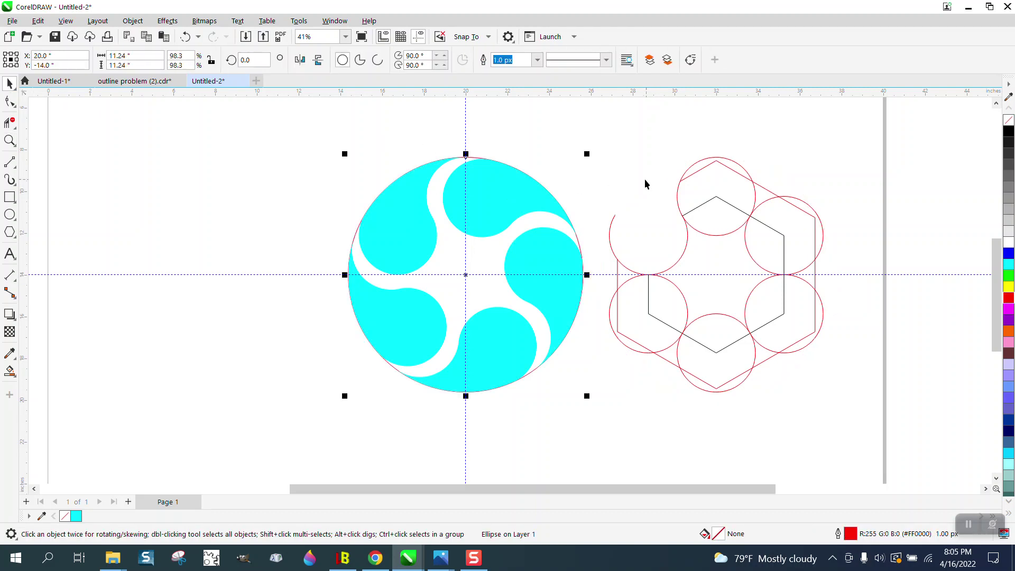
- Try a blue Smart Fill inside the circle, then undo it
click(10, 371)
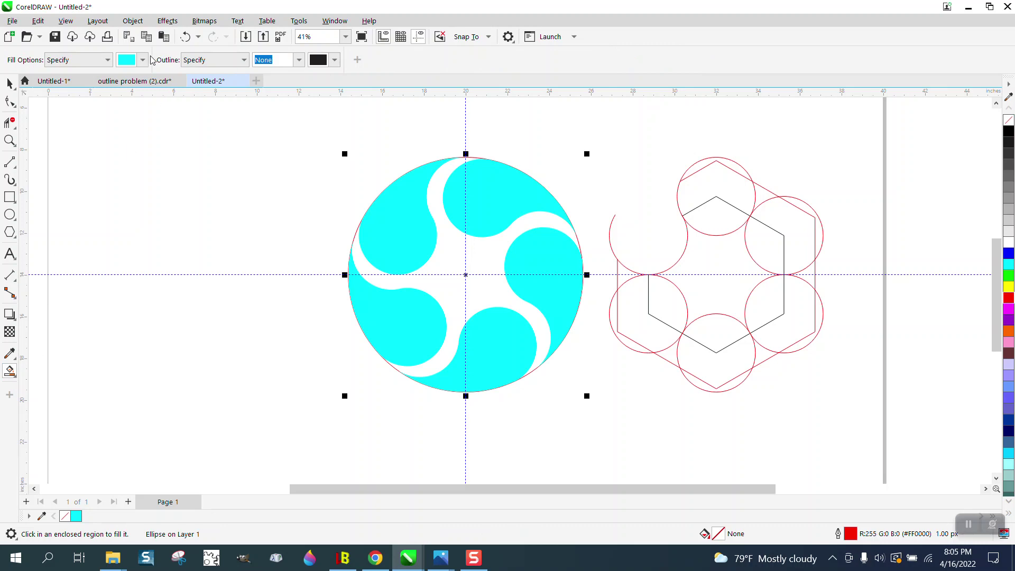
click(143, 60)
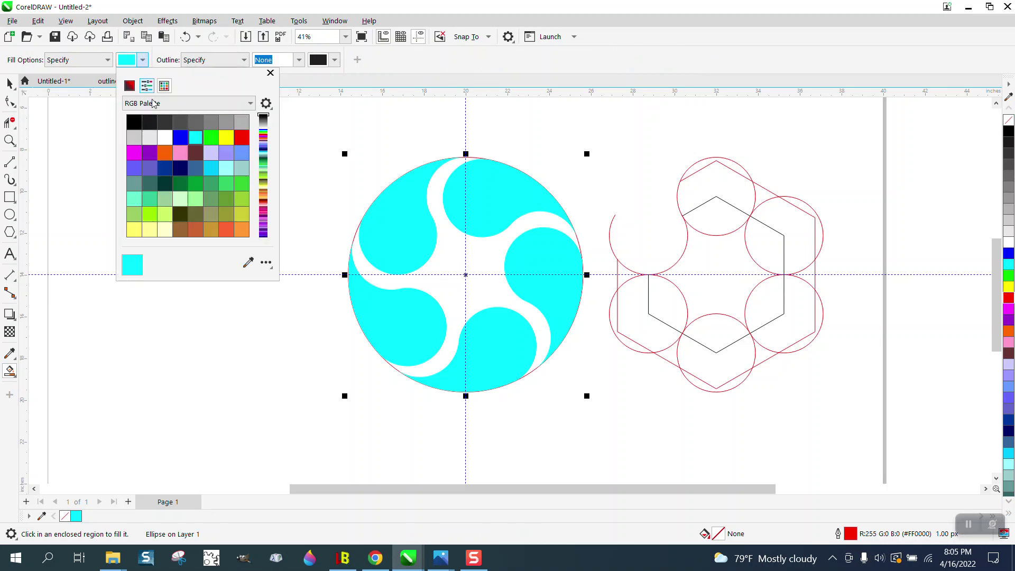
click(181, 138)
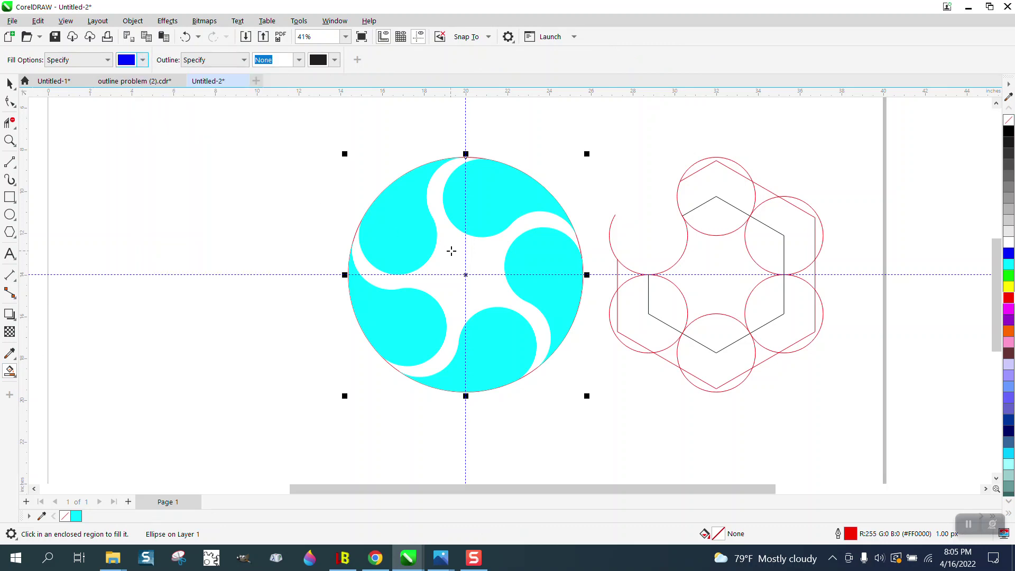
click(354, 289)
click(185, 37)
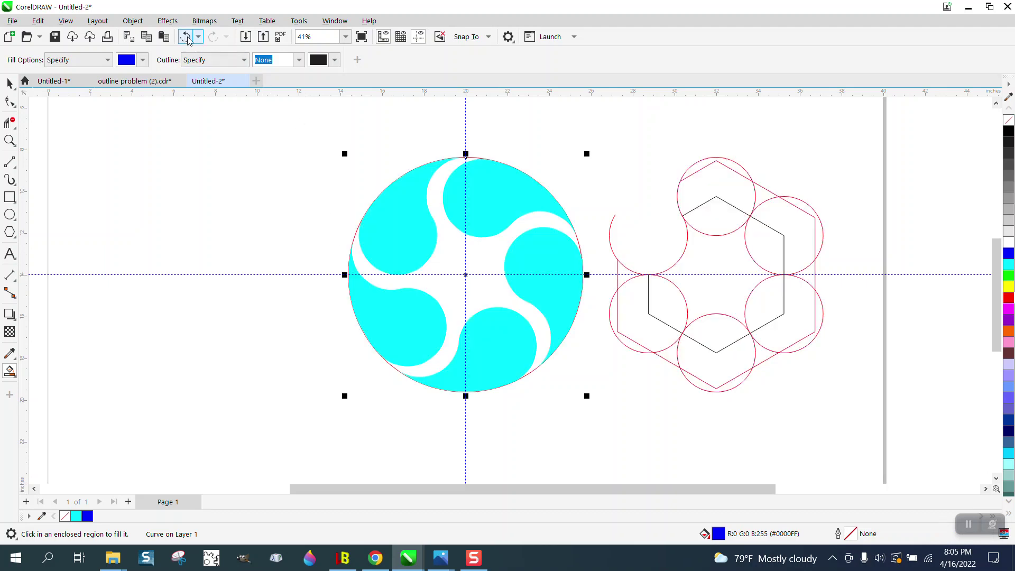
- Set the enclosing circle's width to 11.22 inches
click(9, 83)
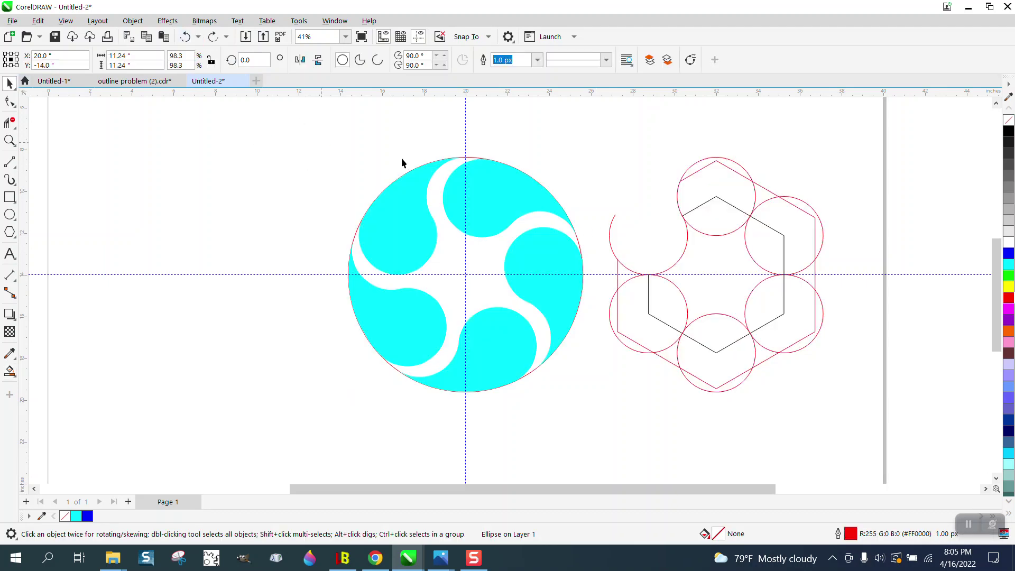
click(471, 156)
double_click(126, 55)
text(1)
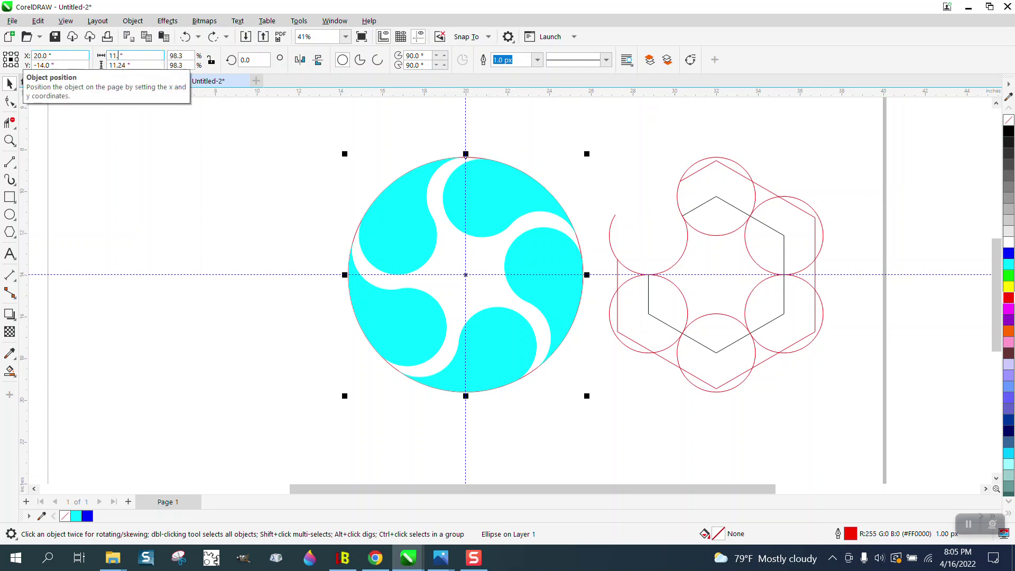
text(1.22)
key(Return)
- Smart Fill the white gaps between the cyan teardrops with blue
click(9, 370)
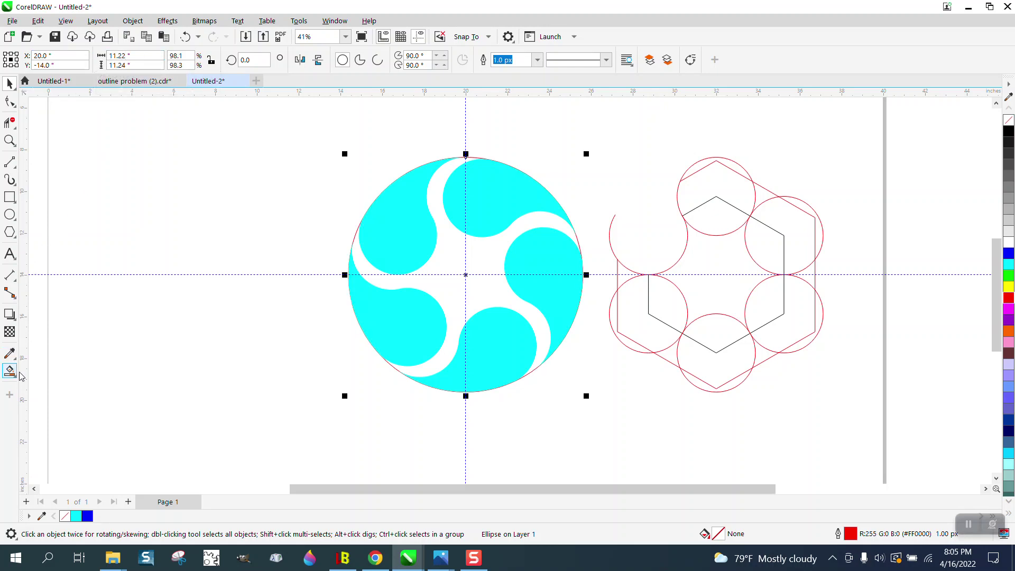
click(487, 260)
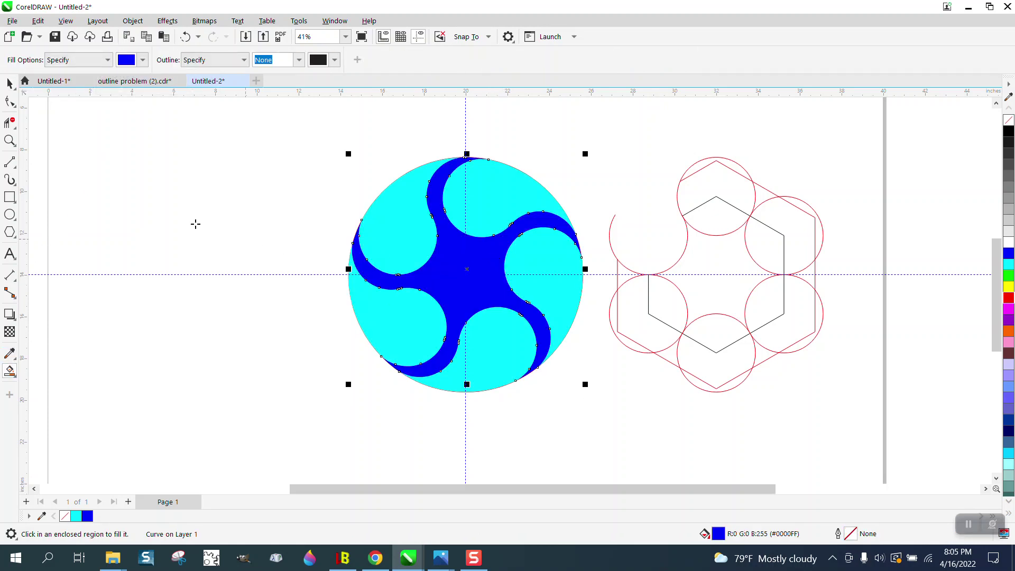
click(10, 83)
click(213, 182)
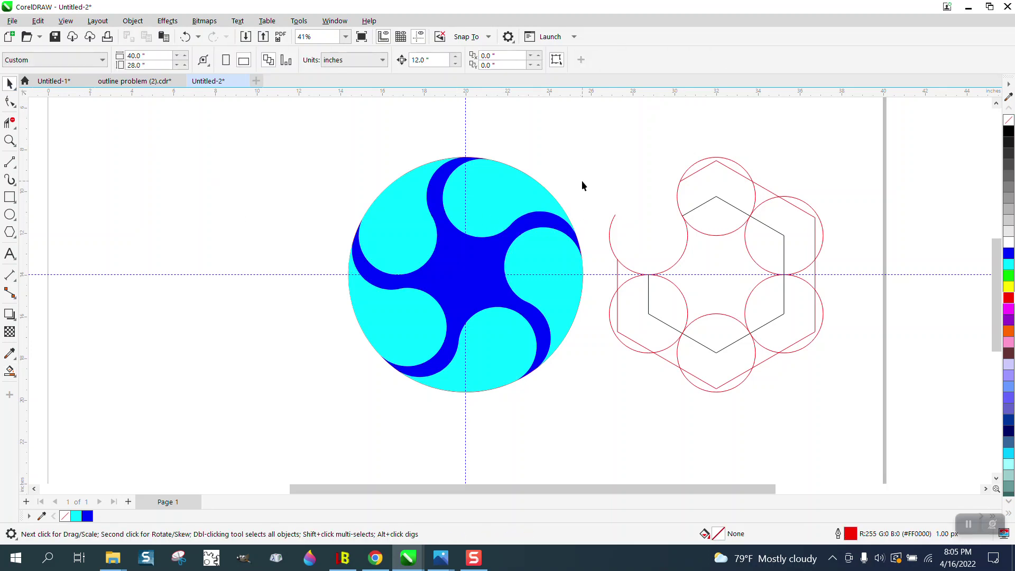
- Nudge the cyan and blue pinwheel 12 inches left, clear of the red construction
drag(351, 239, 612, 400)
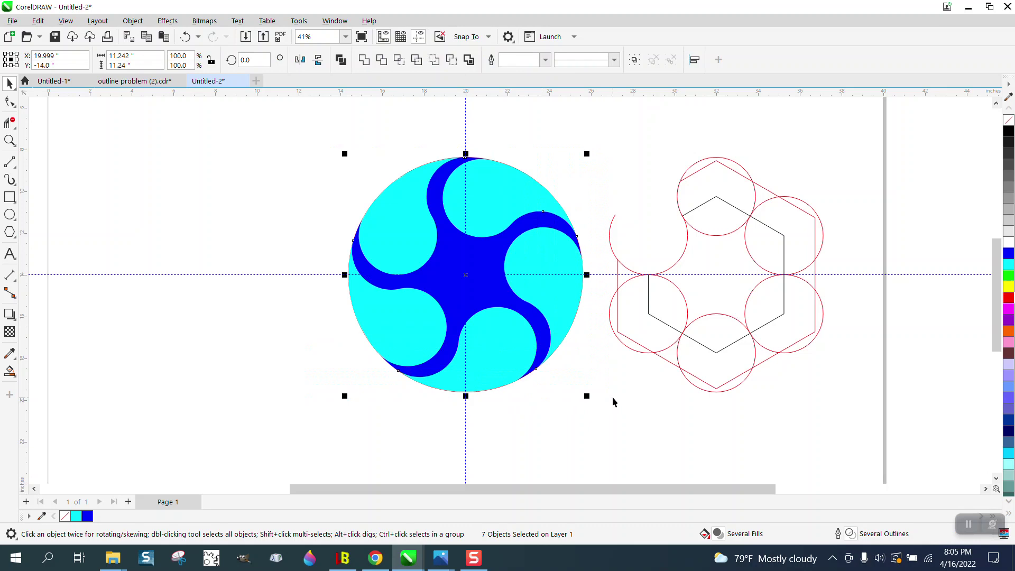
key(Left)
drag(580, 153, 861, 404)
key(Left)
key(Left)
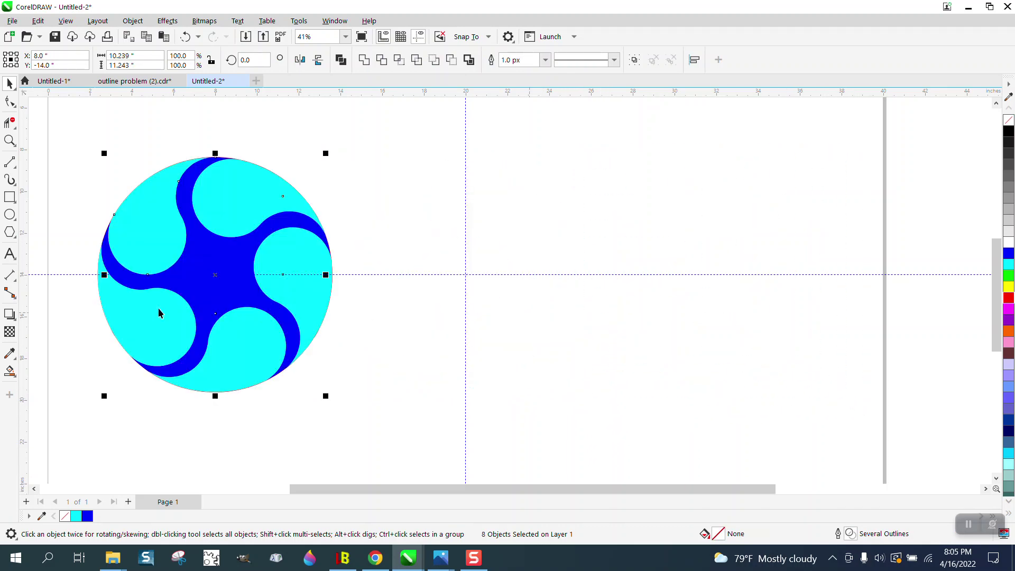
- Draw a red-outlined hexagon beside the pinwheel and centre it on the page with P
click(14, 238)
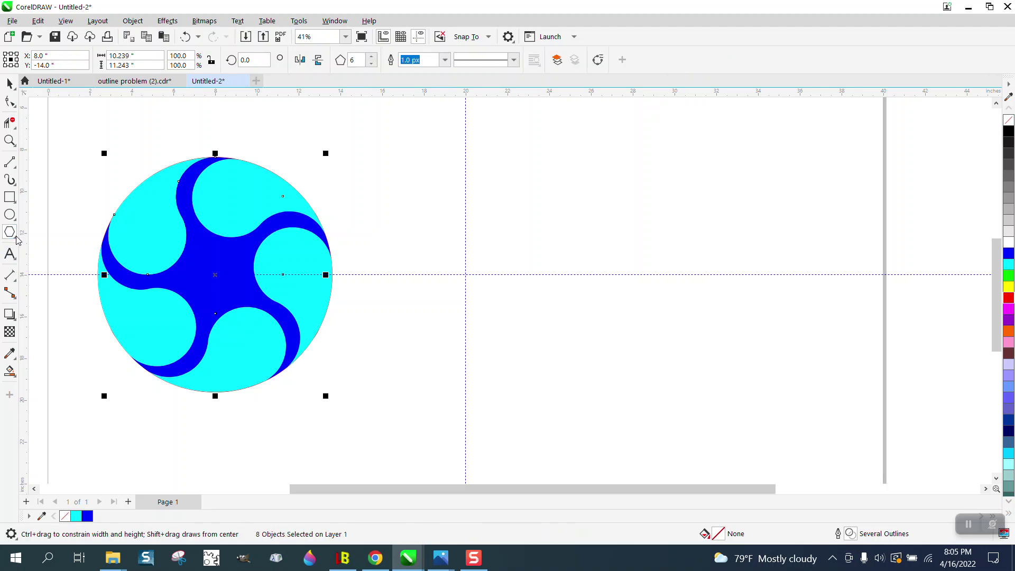
click(15, 238)
click(37, 231)
drag(510, 179, 471, 359)
key(p)
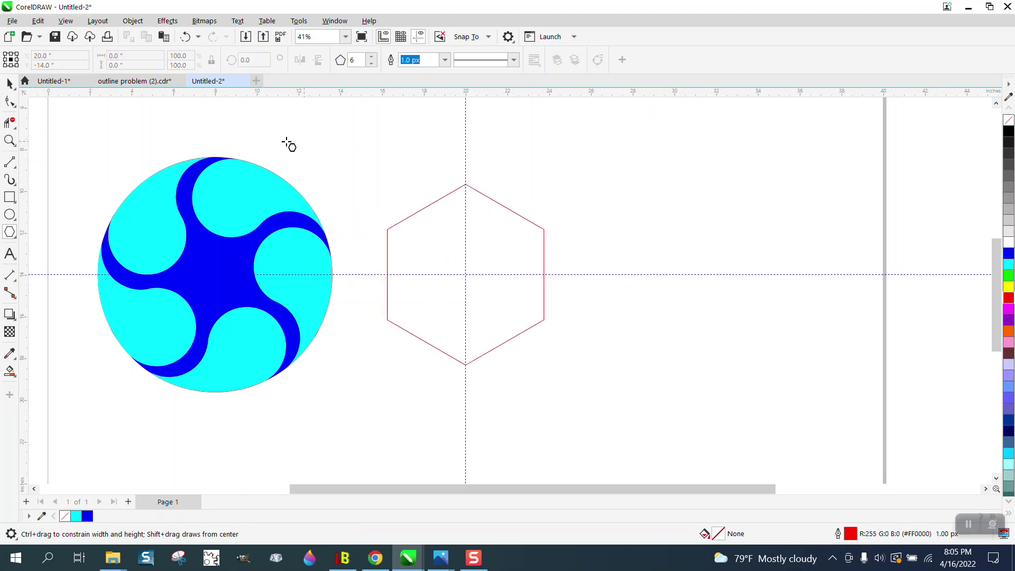
- Zoom in on the hexagon, open the Contour docker and reduce the polygon to five sides
click(10, 140)
drag(320, 159, 643, 390)
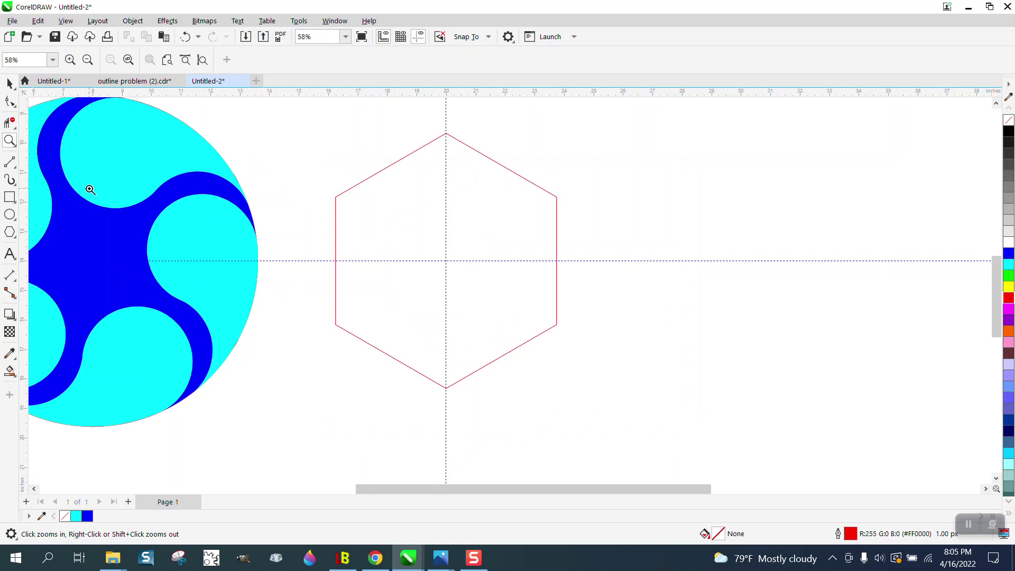
click(10, 83)
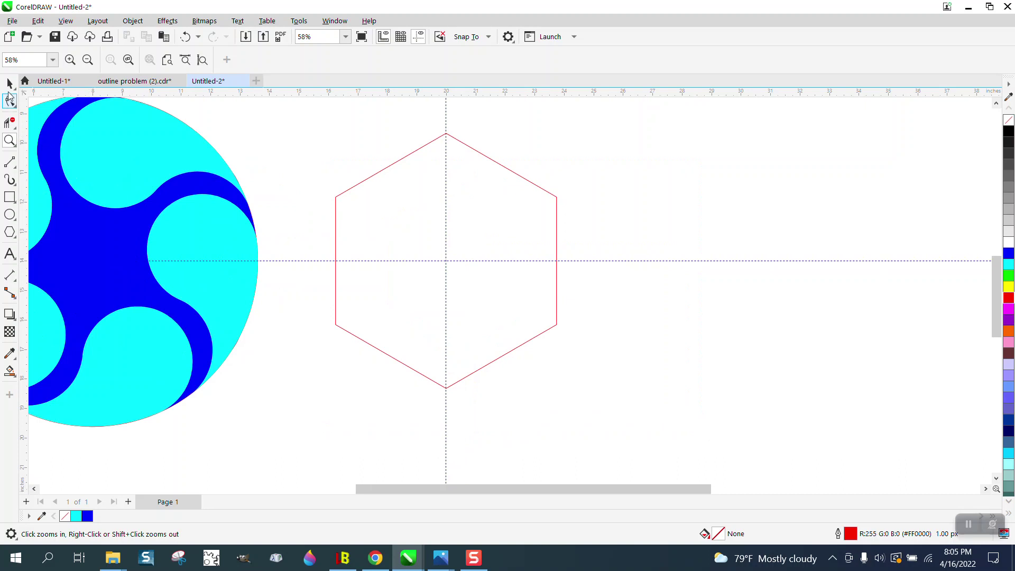
click(525, 188)
click(167, 21)
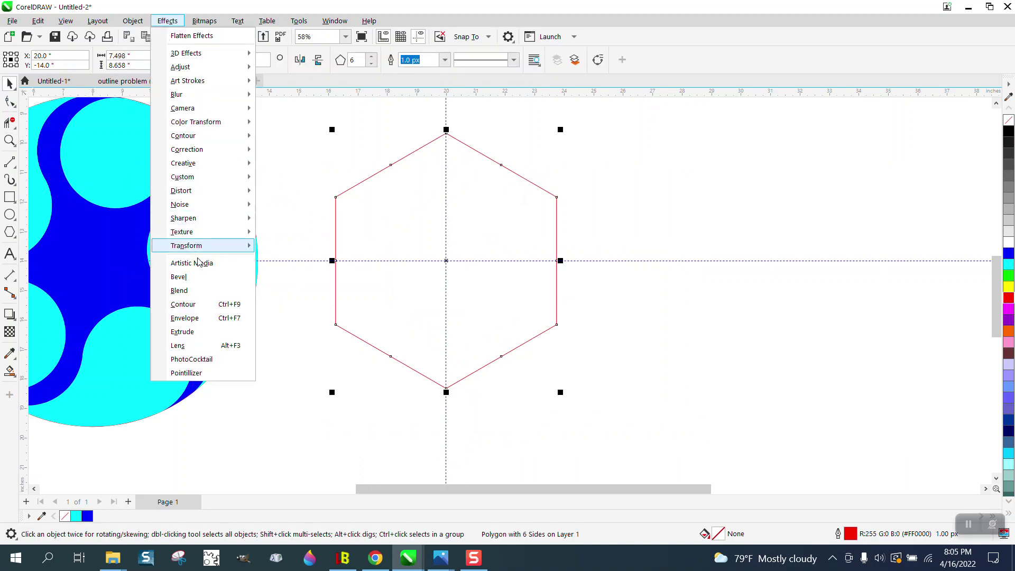
click(193, 305)
click(547, 172)
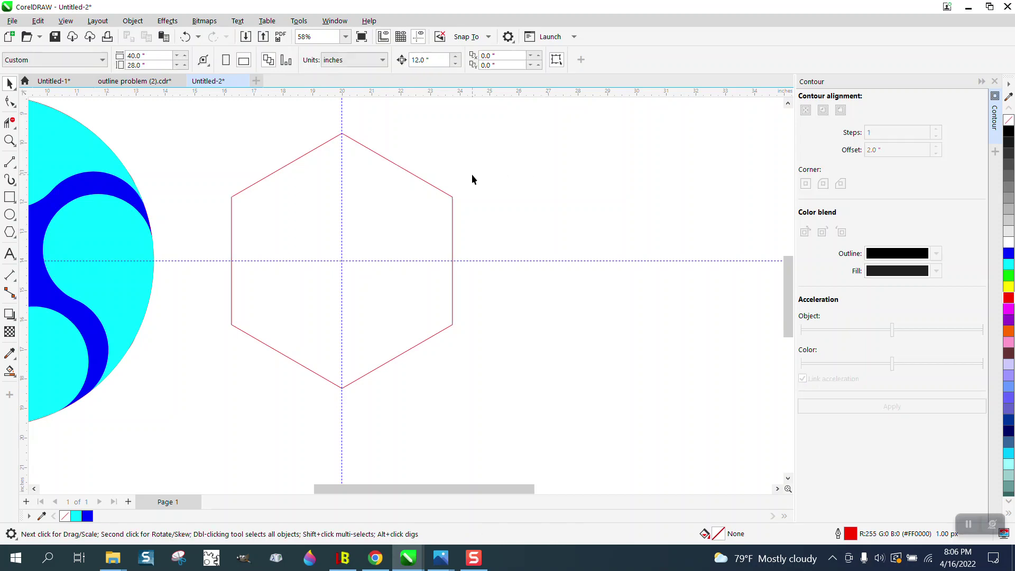
click(422, 180)
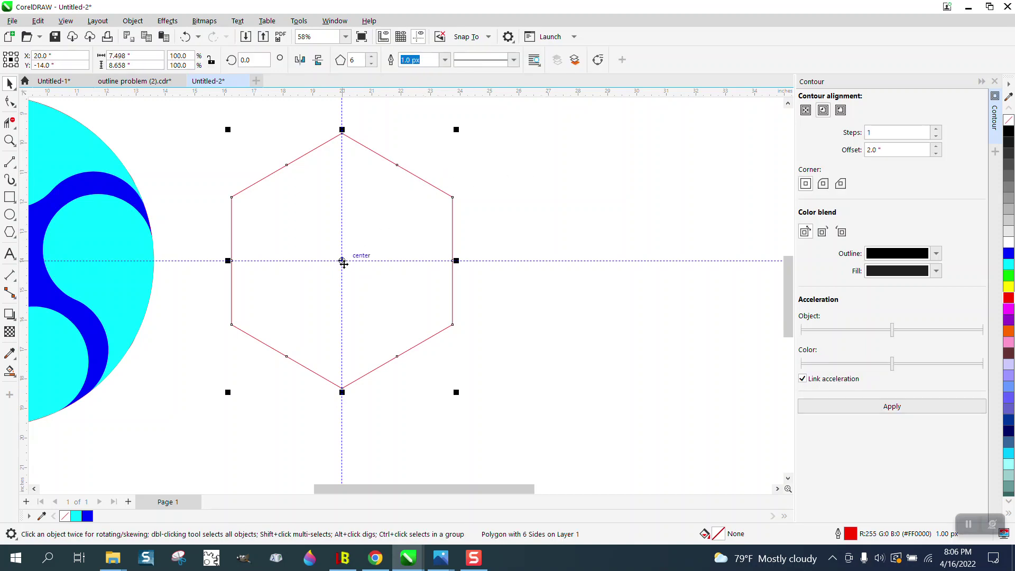
click(372, 63)
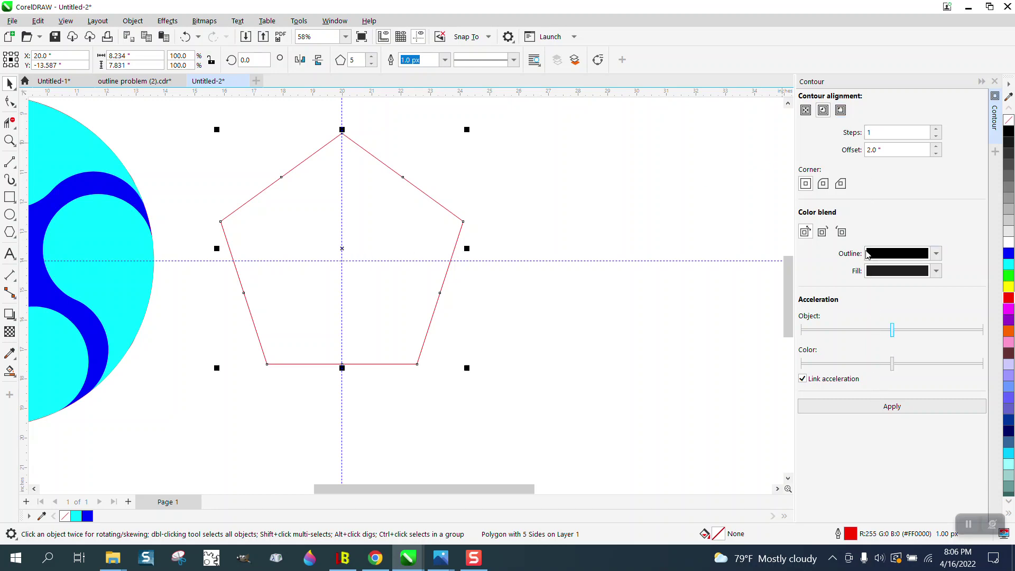
- Apply a one-step inside contour with a 1-inch offset to the pentagon
click(893, 407)
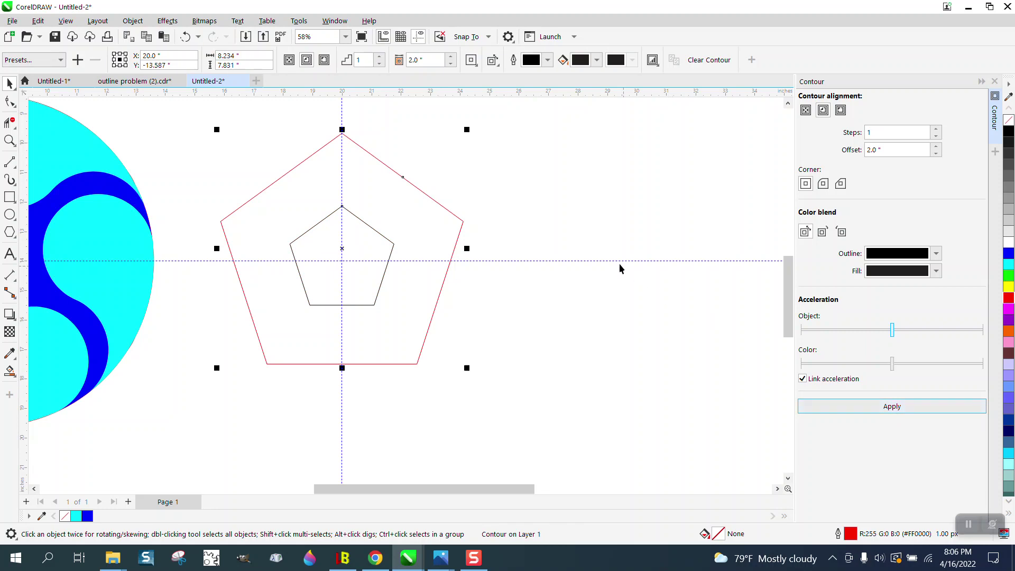
click(185, 37)
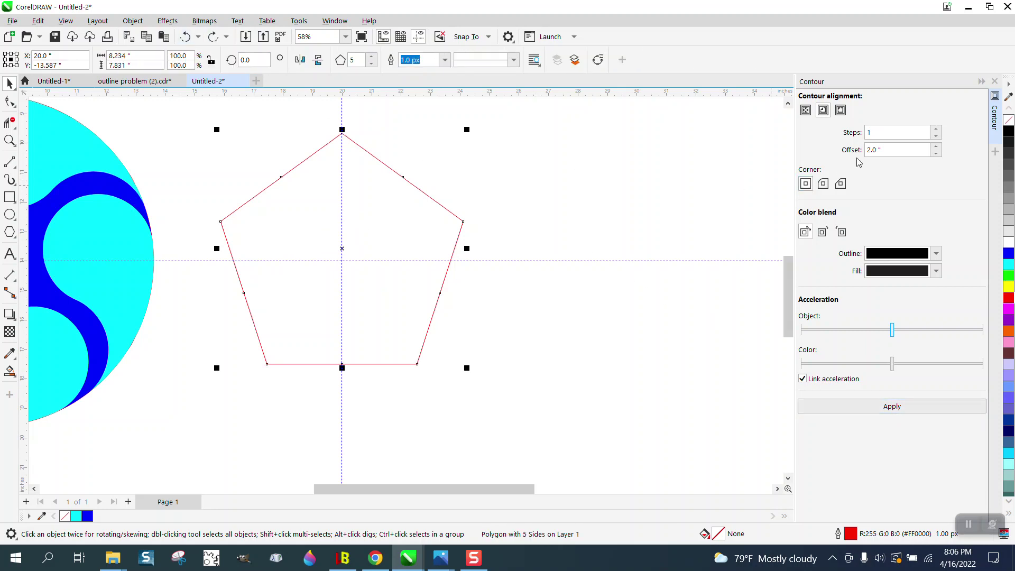
double_click(880, 150)
text(1)
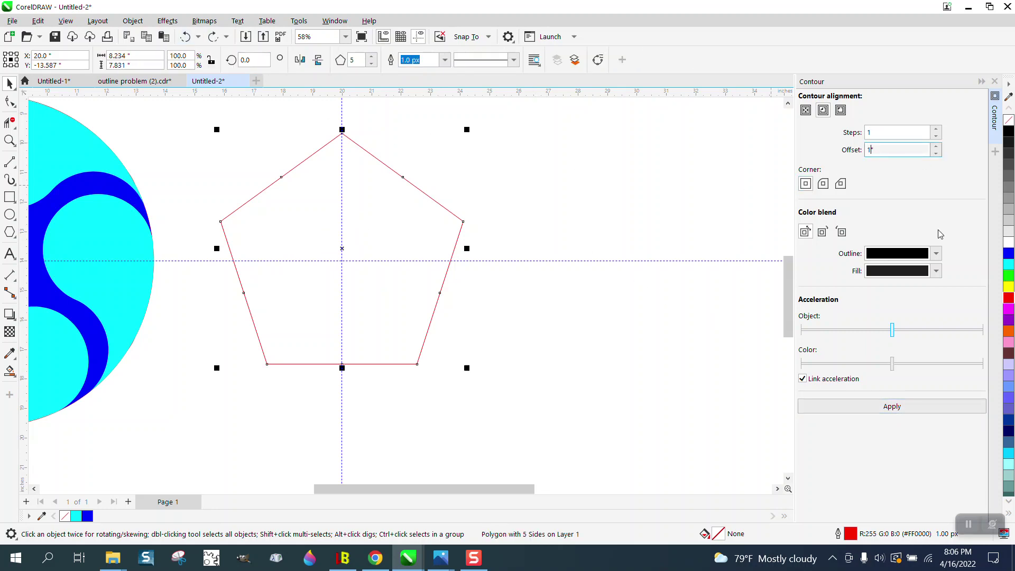
click(838, 407)
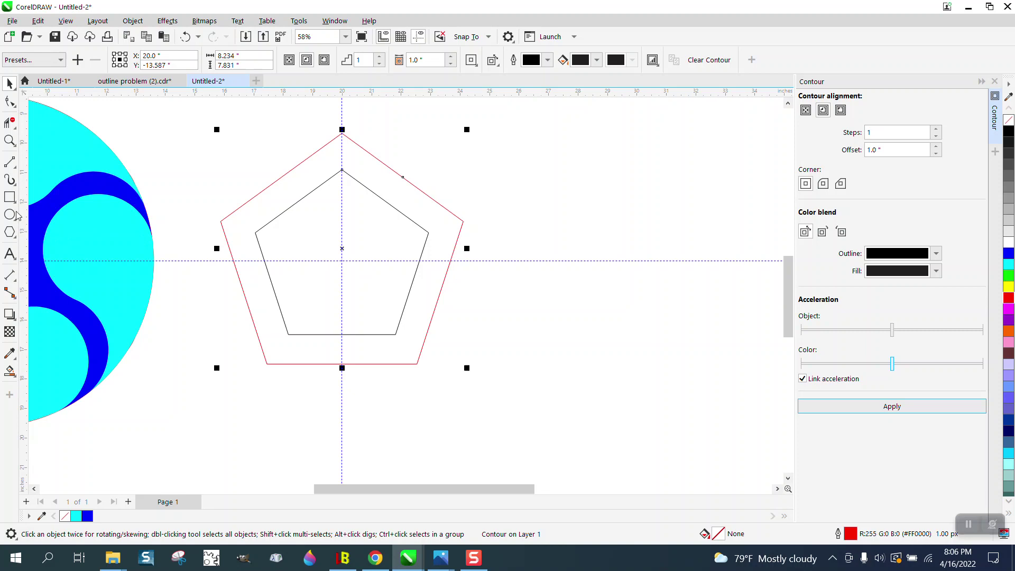
- Zoom to the pentagons' top, measure the inner pentagon's upper-left edge, then delete the measurement
click(9, 140)
drag(155, 134, 497, 300)
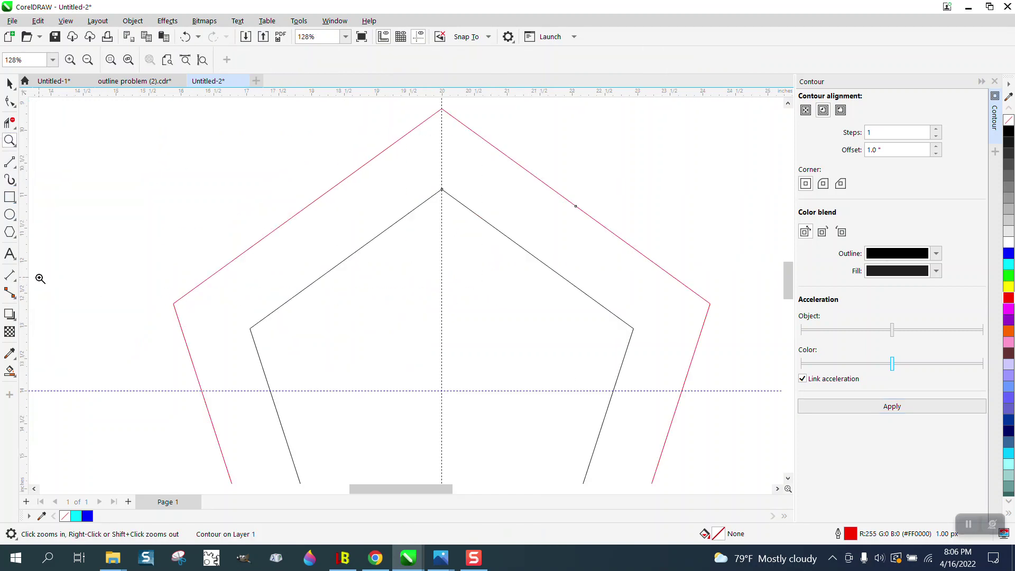
click(10, 275)
click(53, 275)
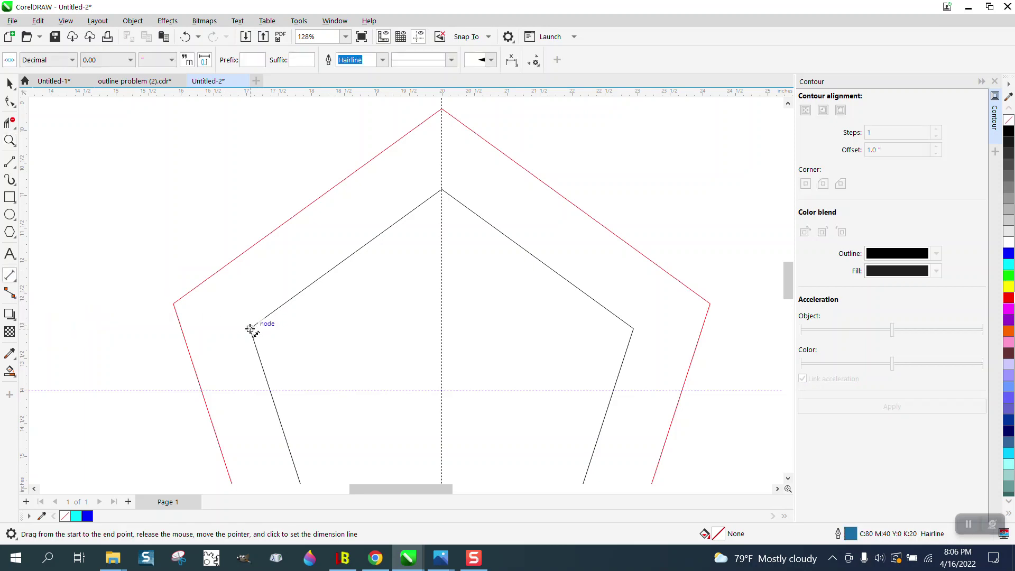
drag(250, 328, 442, 190)
click(430, 187)
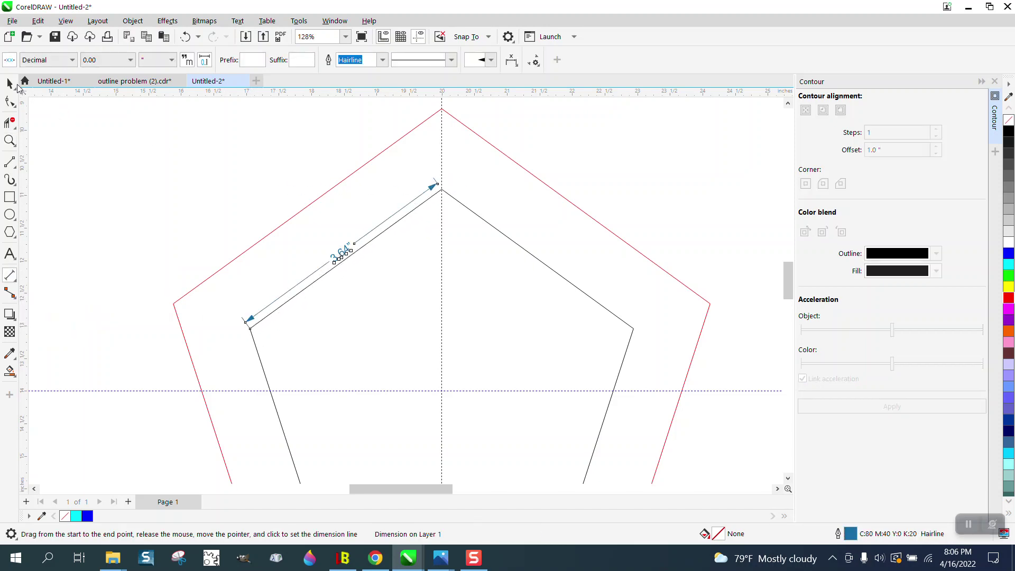
click(9, 83)
key(Delete)
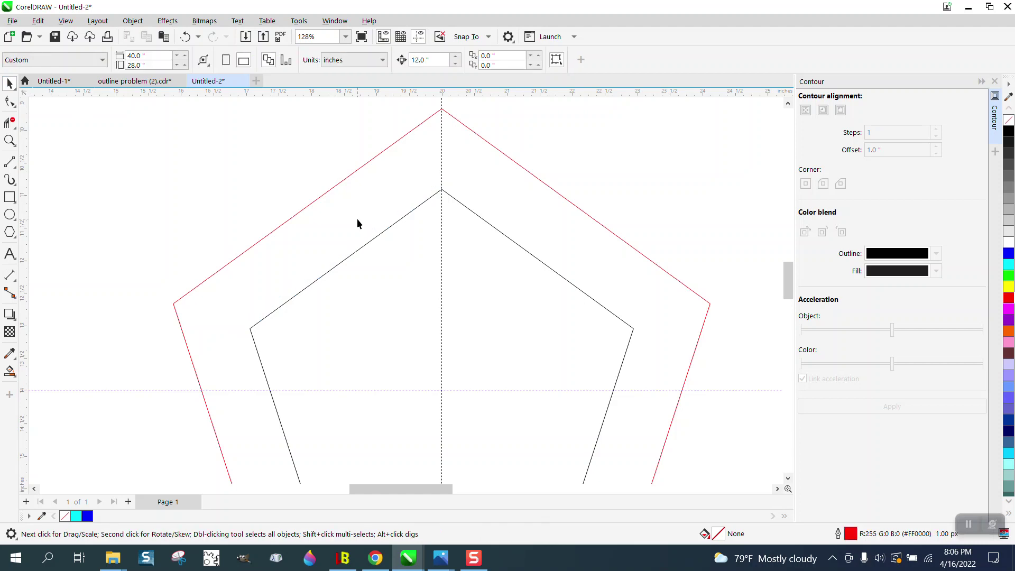
- Draw a circle near the upper-left edge, try 3.64-inch width and height, then undo both
click(15, 215)
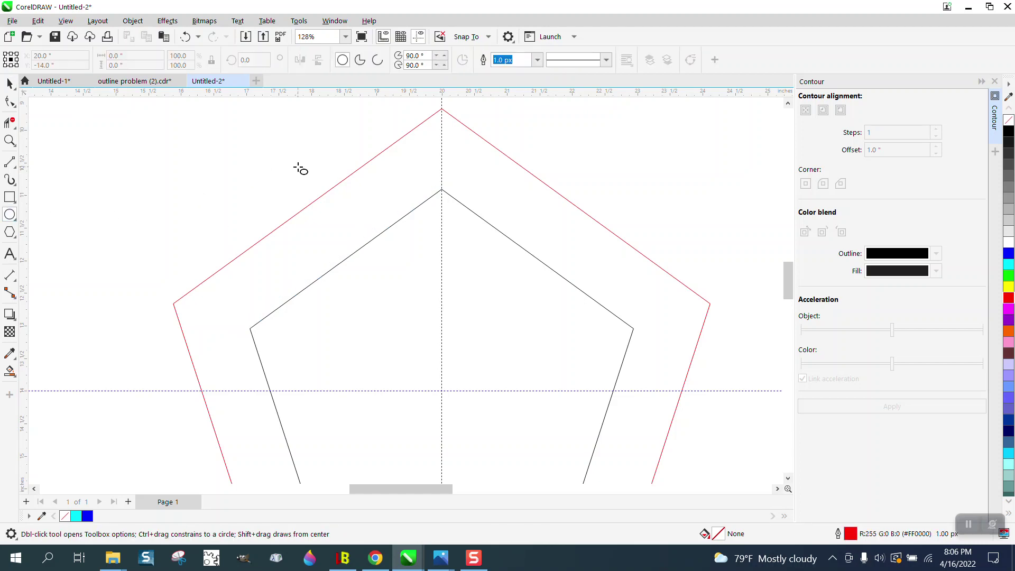
mouse_move(300, 165)
mouse_down()
mouse_move(200, 269)
mouse_move(168, 259)
mouse_up()
click(133, 55)
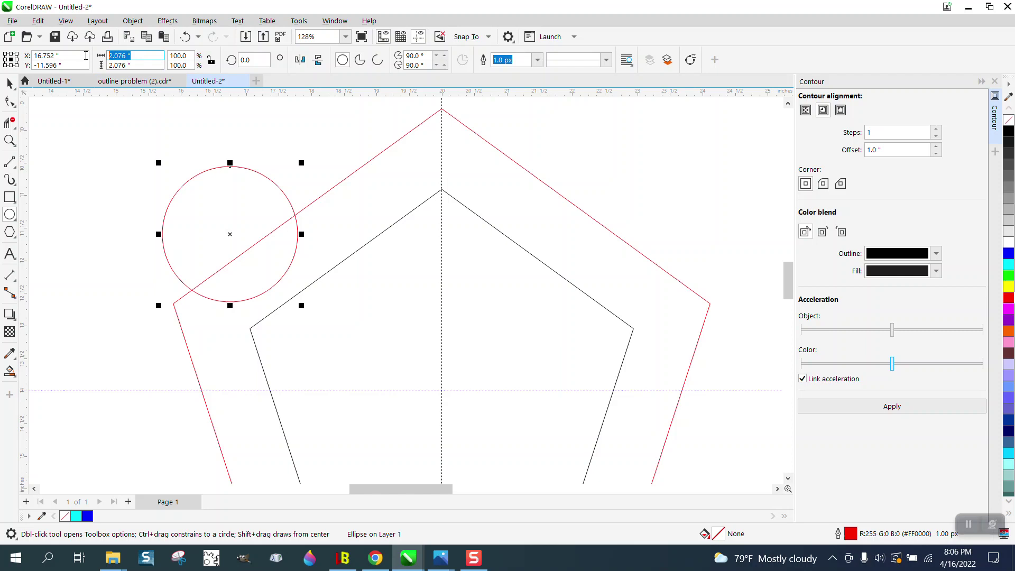
text(3.64)
key(Return)
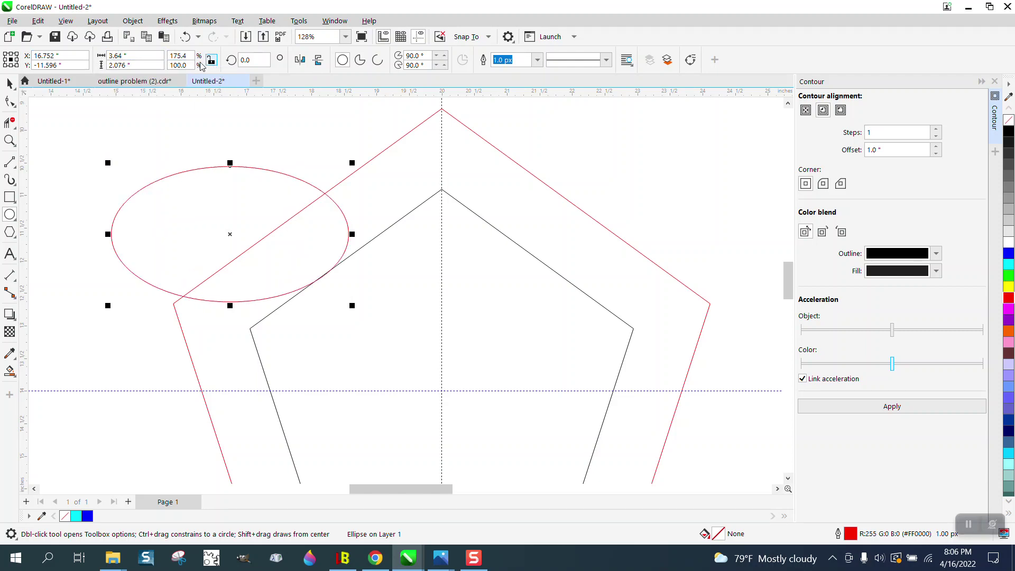
click(127, 65)
text(3.64)
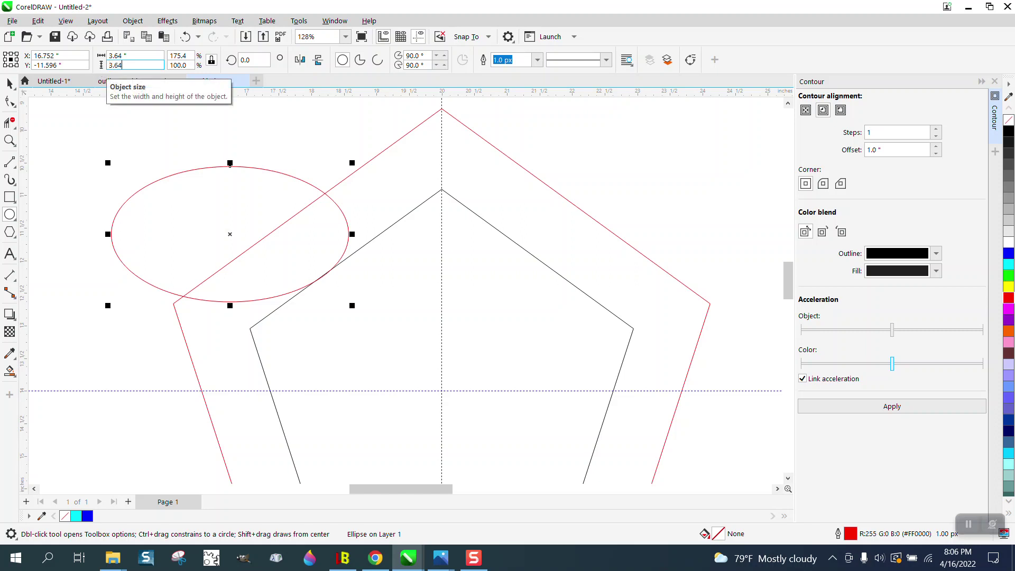
key(Return)
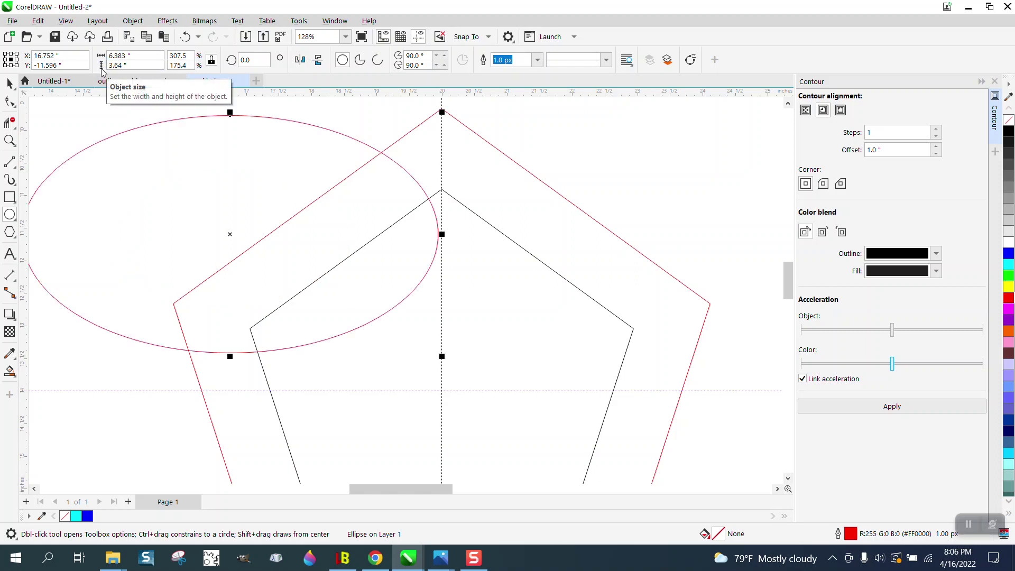
click(185, 37)
click(186, 38)
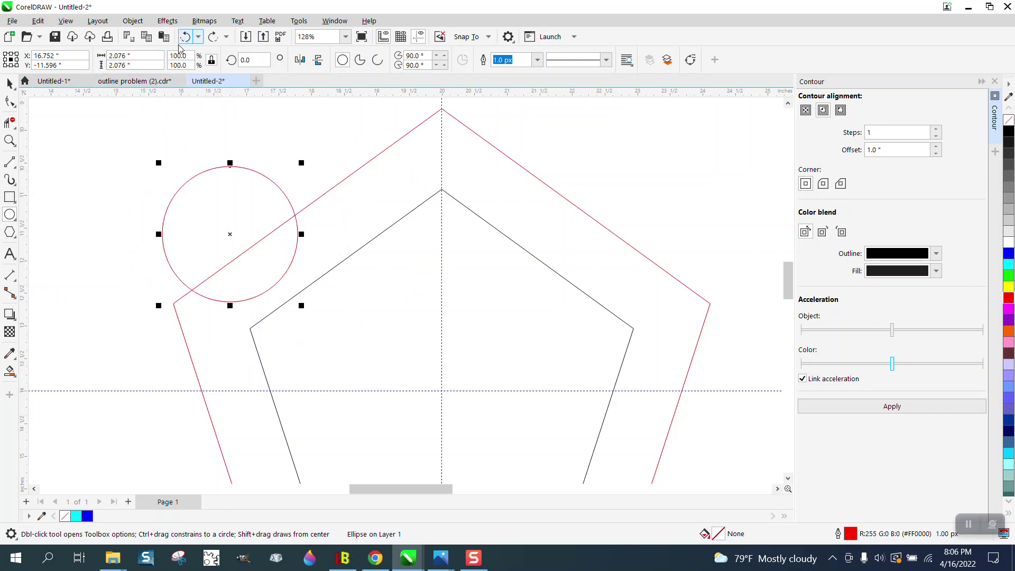
- Make the circle 3.64 inches across and centre it on a black pentagon vertex
click(135, 56)
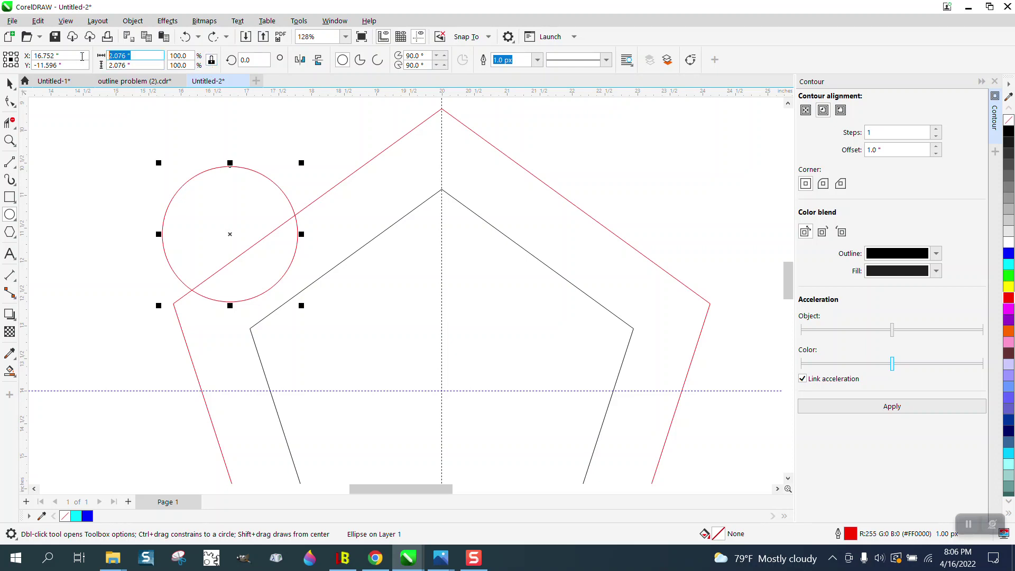
text(3.64)
key(Return)
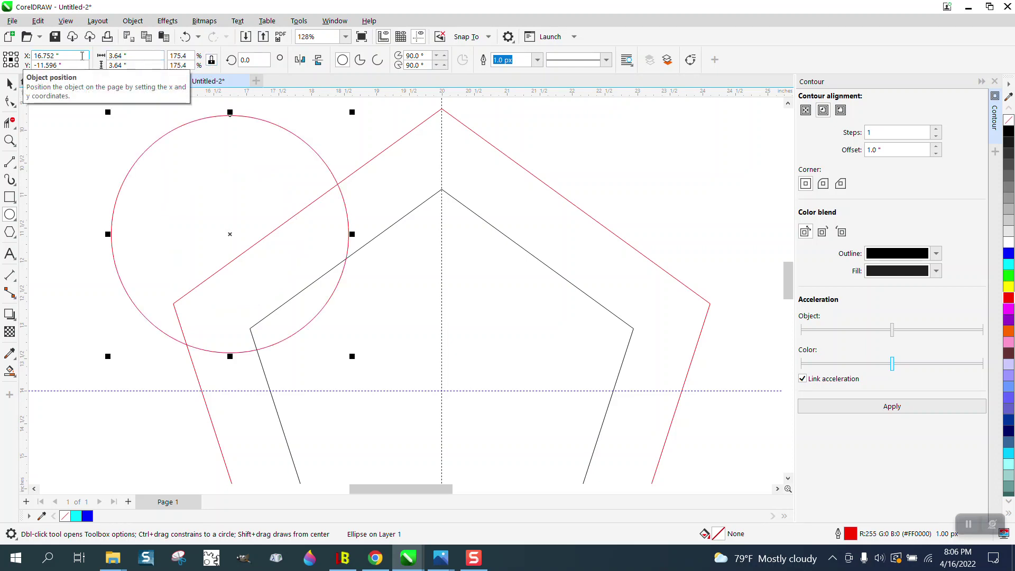
click(10, 84)
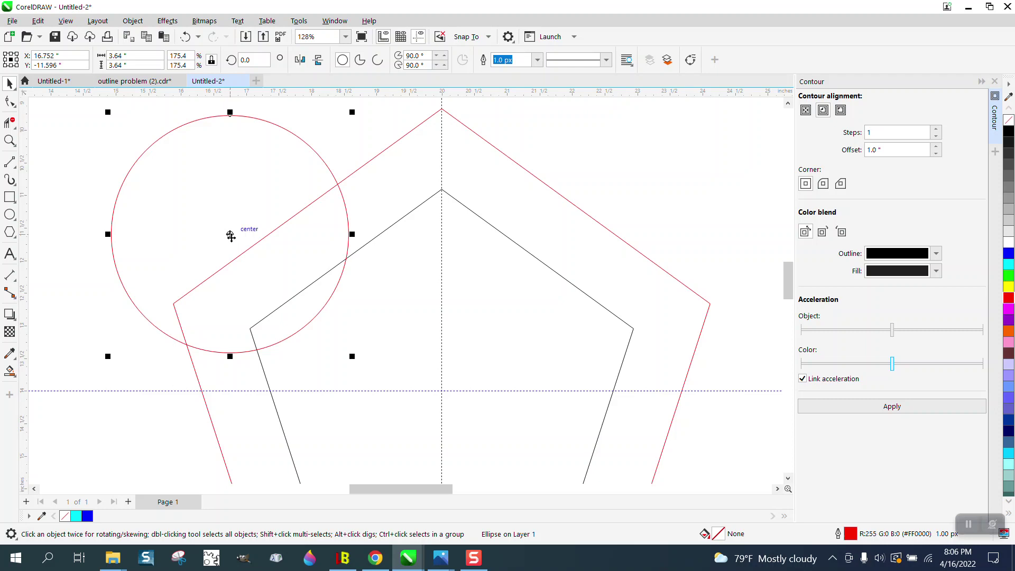
drag(228, 233, 443, 193)
- Copy the 3.64-inch circle onto the pentagon's other vertices, then zoom to frame pentagon and circles
scroll(295, 252, down, 1)
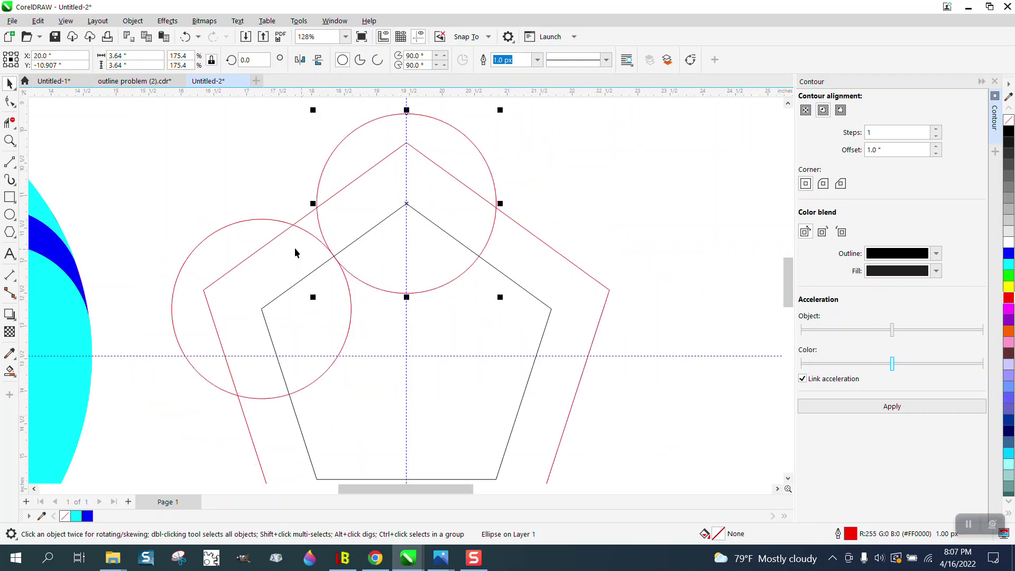
scroll(331, 247, down, 1)
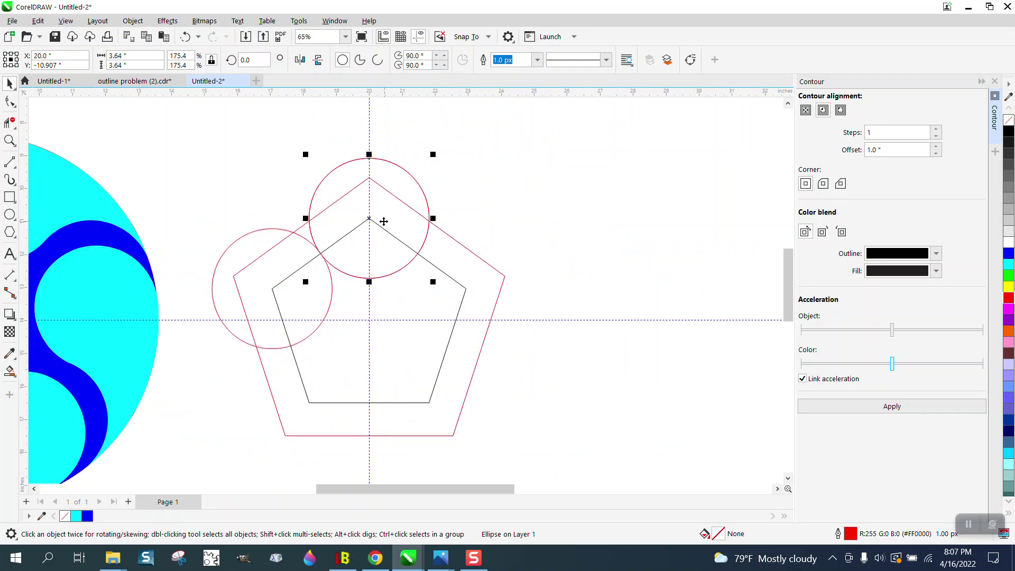
drag(384, 221, 316, 404)
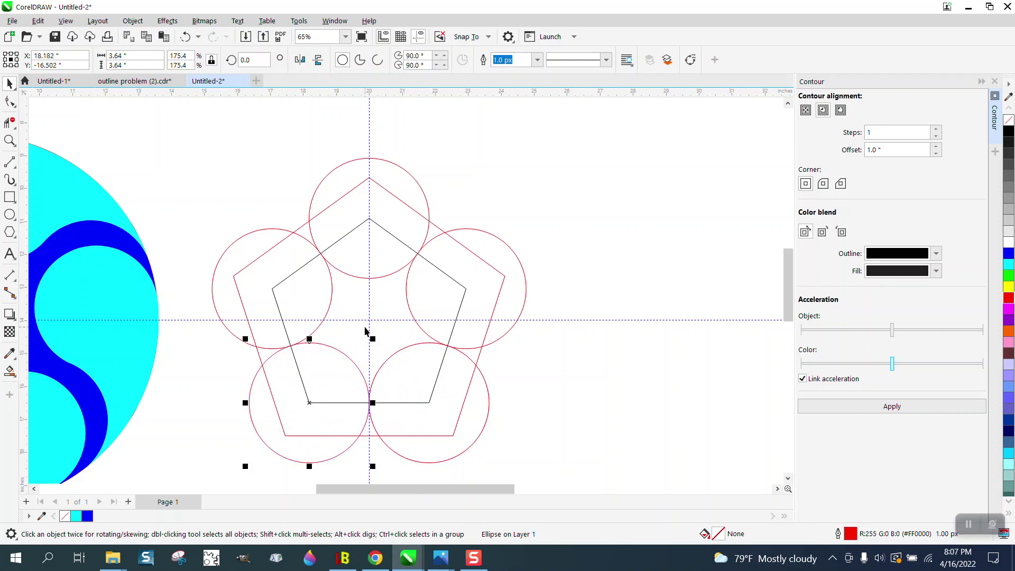
scroll(234, 275, down, 1)
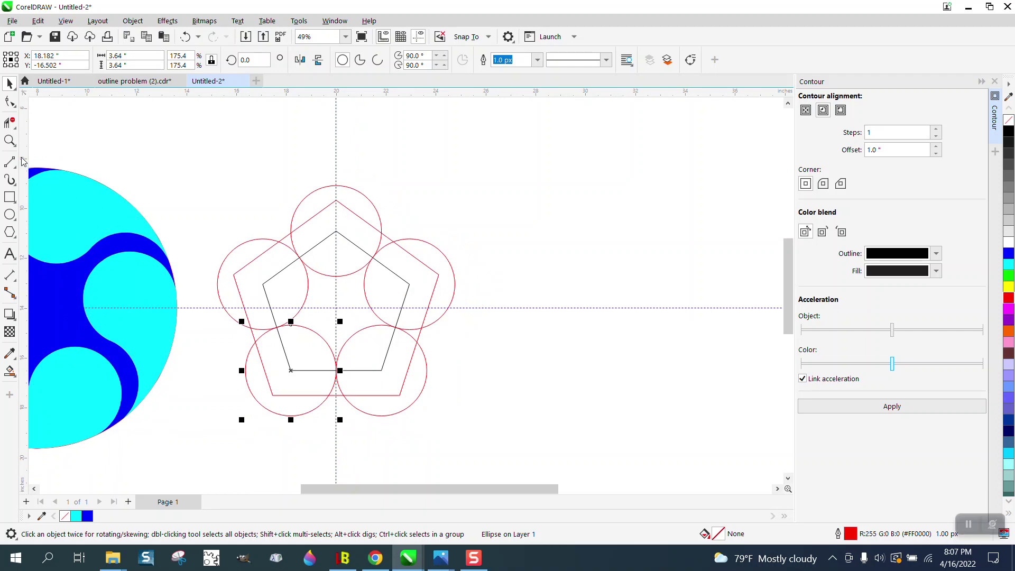
click(10, 141)
drag(172, 189, 577, 469)
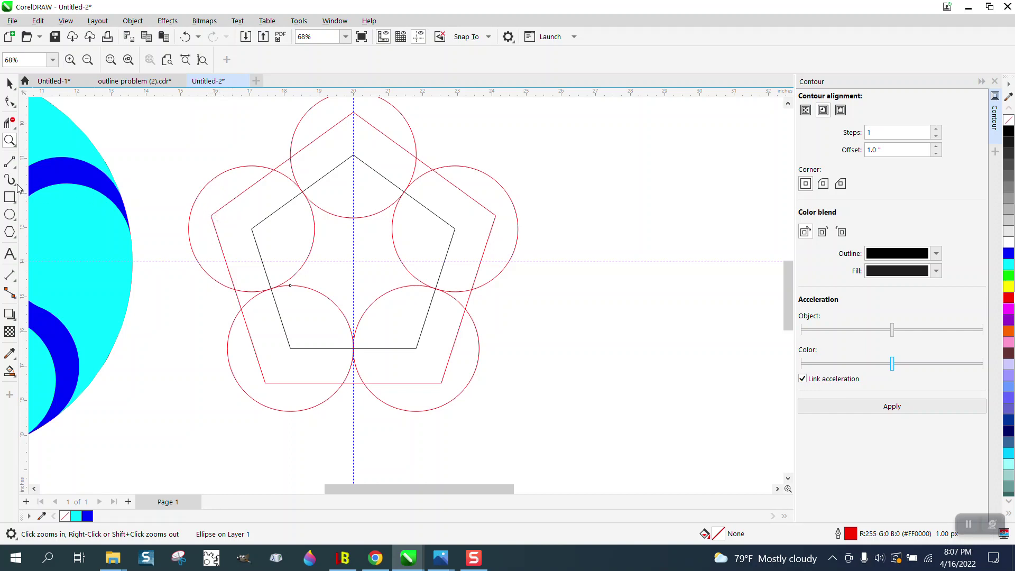
- Try the parallel dimension tool, then return to the Pick tool and zoom out
click(12, 276)
click(58, 276)
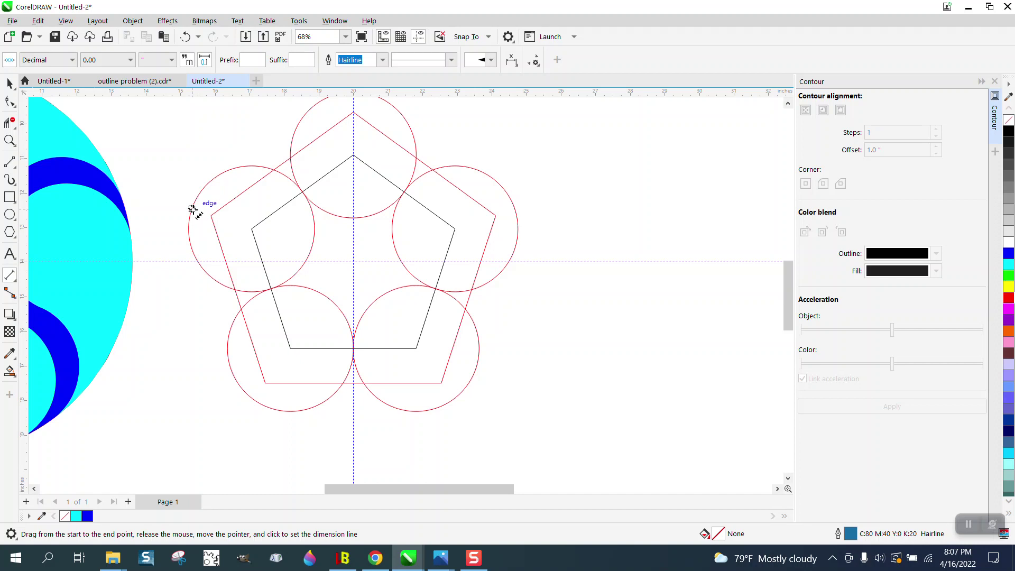
click(9, 83)
scroll(412, 260, down, 1)
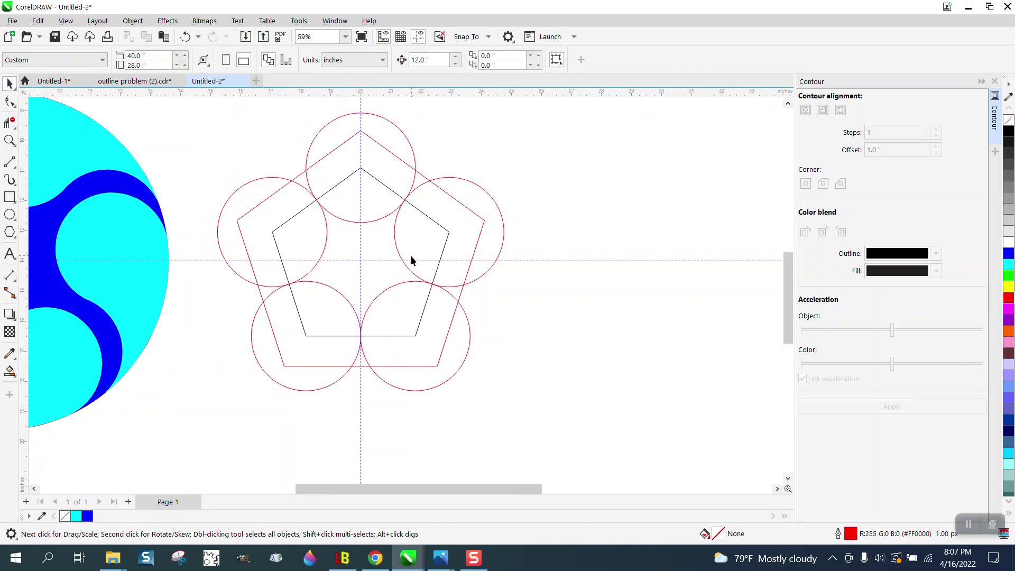
scroll(411, 260, down, 2)
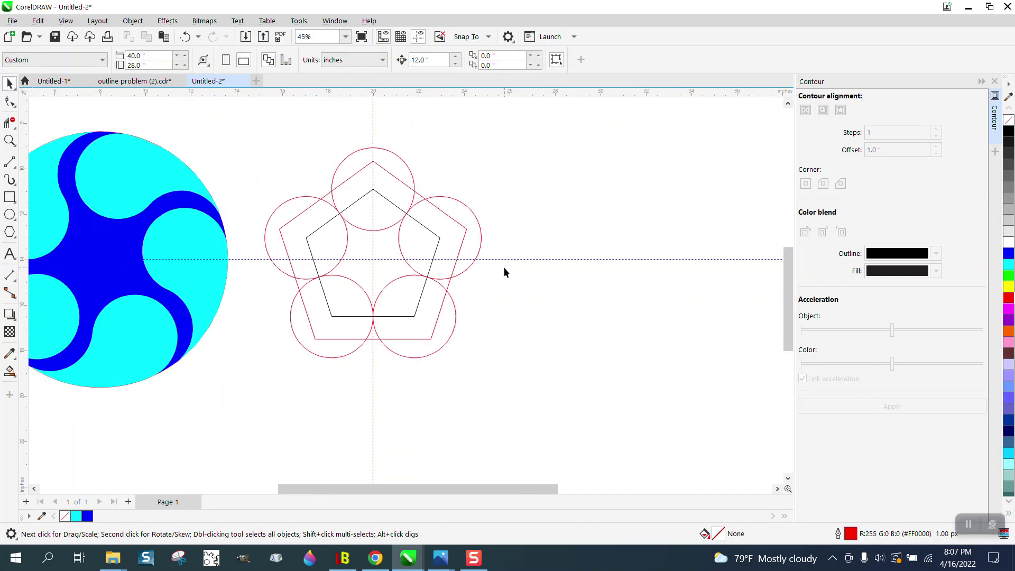
- Draw a large circle, centre it with P, and enlarge it to 9.798 inches touching the outer circles
click(10, 214)
drag(637, 188, 486, 407)
key(p)
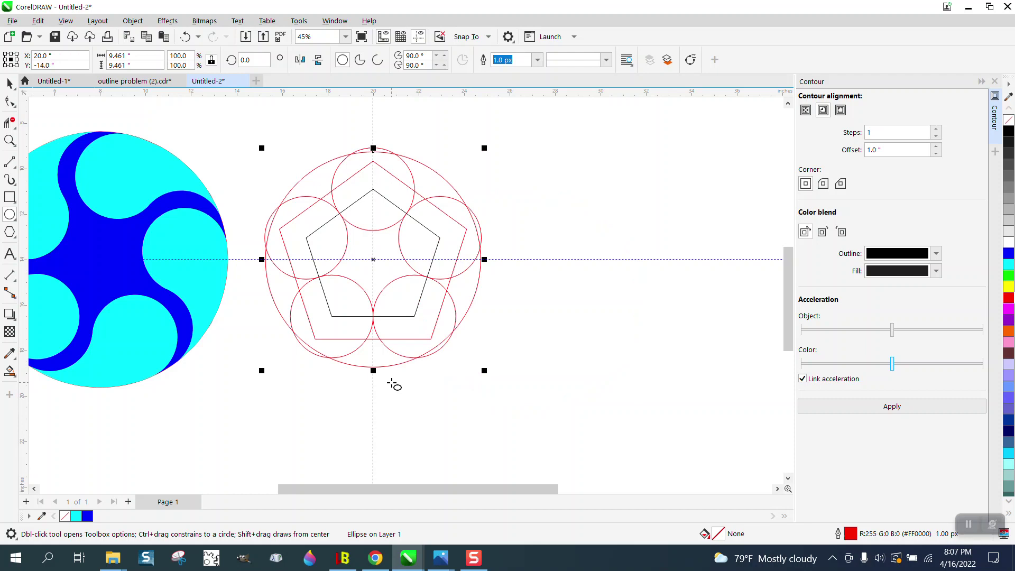
click(9, 140)
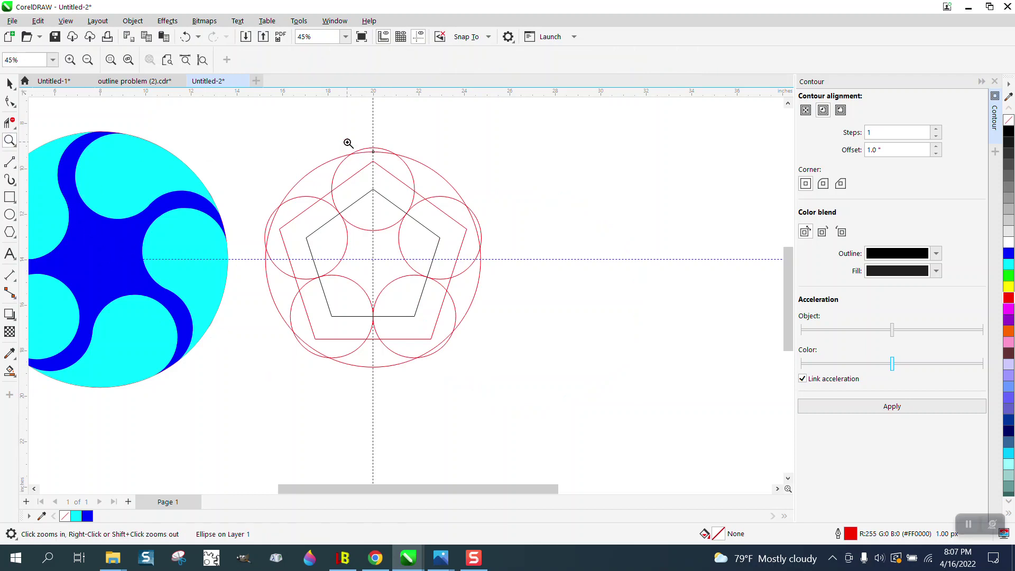
drag(346, 138, 590, 305)
click(10, 83)
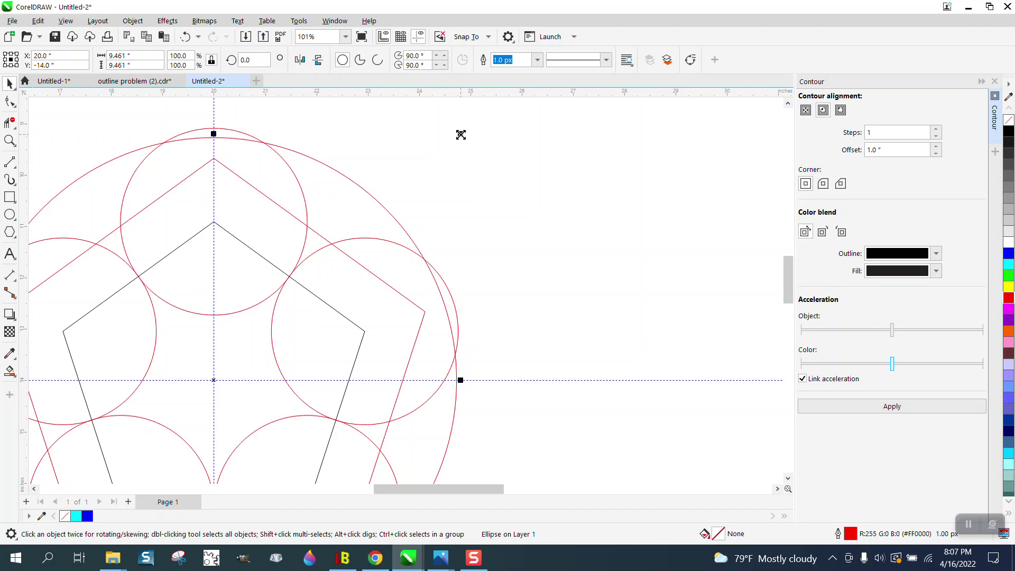
drag(461, 134, 486, 127)
scroll(486, 127, down, 2)
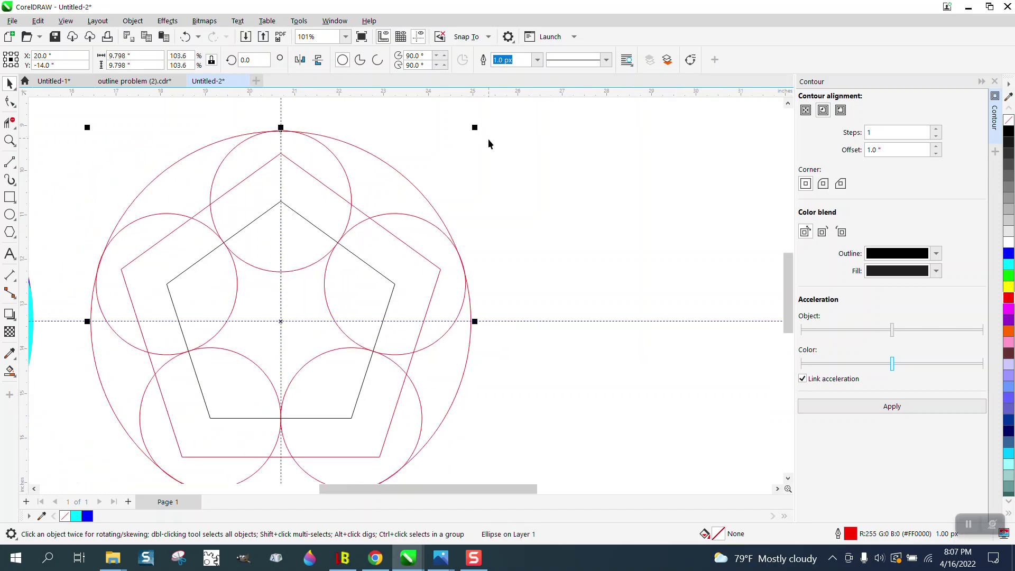
- Virtual-delete the black pentagon and stray red edges, then fill the upper-left lobe blue
click(9, 122)
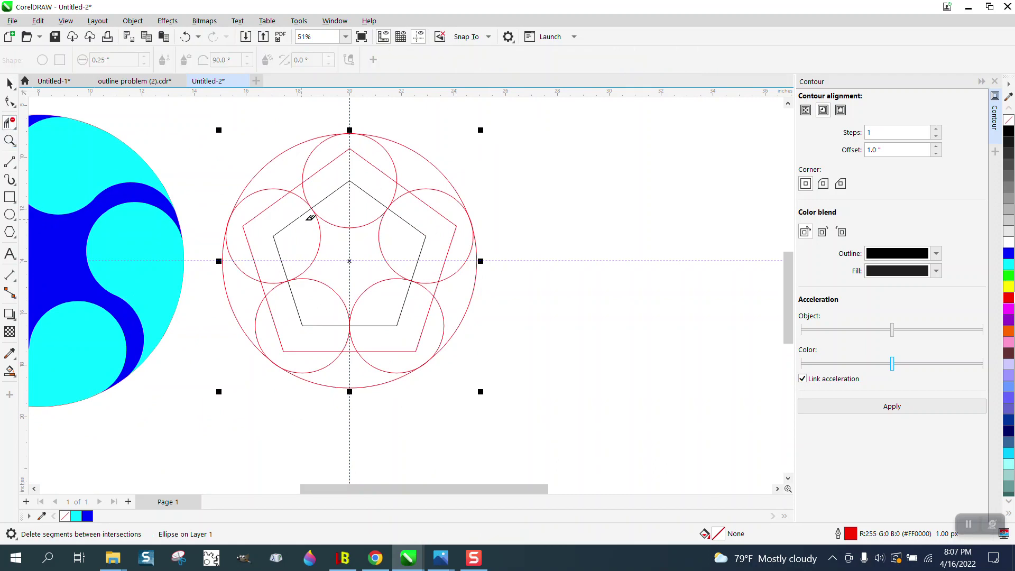
drag(271, 219, 271, 220)
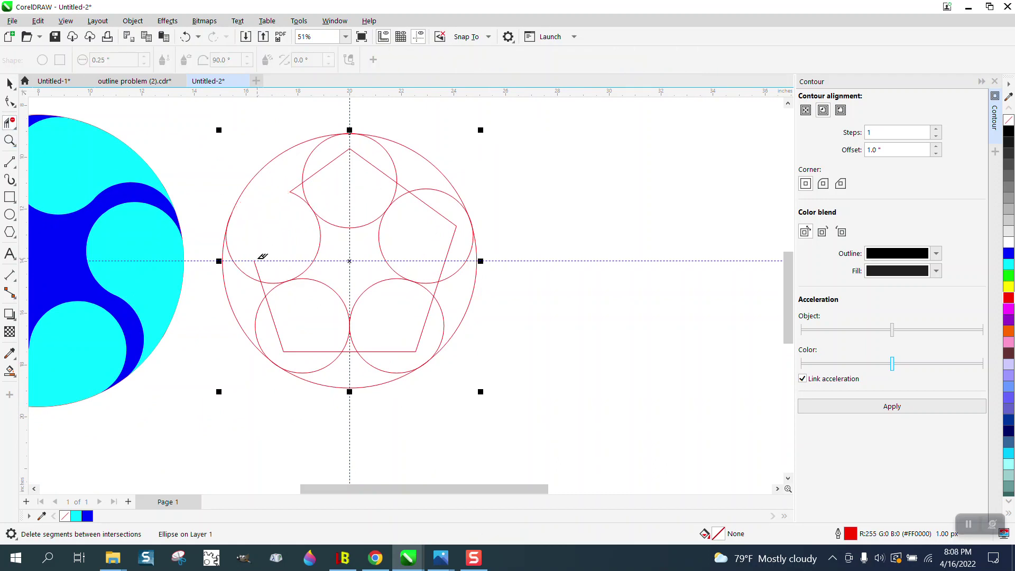
click(258, 268)
click(294, 187)
click(10, 371)
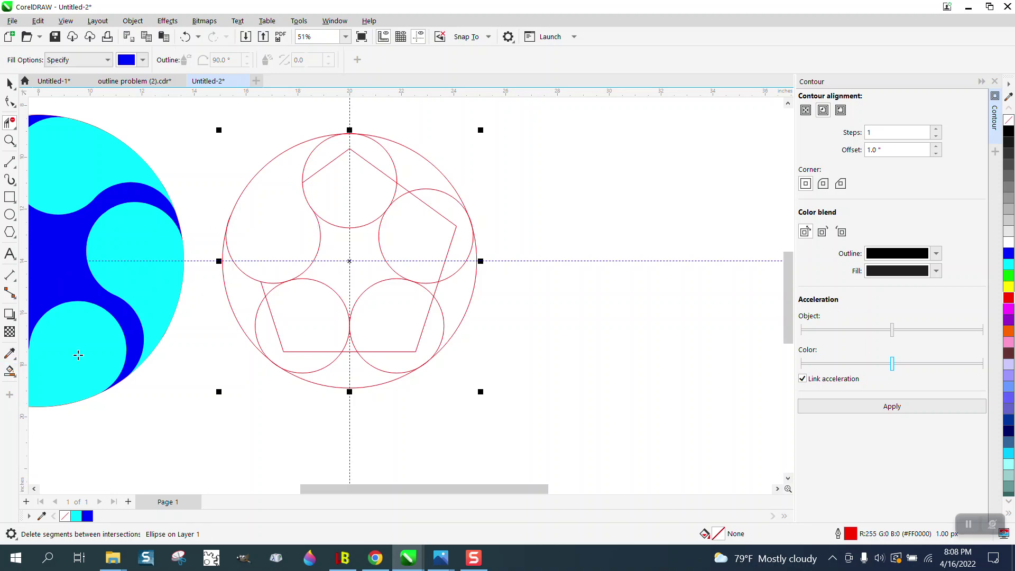
click(263, 229)
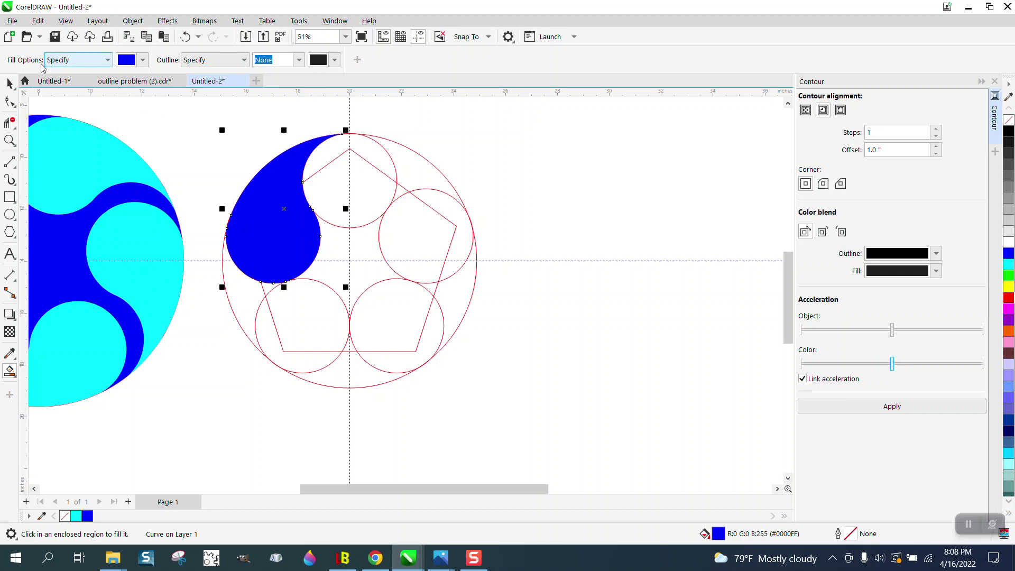
- Nudge the blue teardrop 12 inches right and delete the circle-and-pentagon construction lines
click(10, 83)
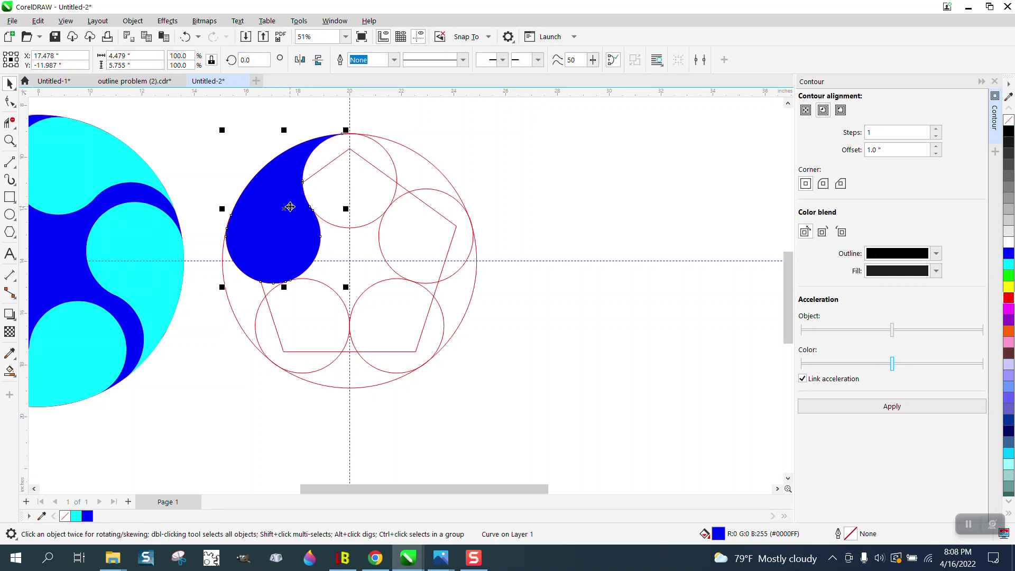
key(shift+Right)
mouse_move(221, 133)
mouse_down()
mouse_move(475, 378)
mouse_move(522, 400)
mouse_up()
key(Delete)
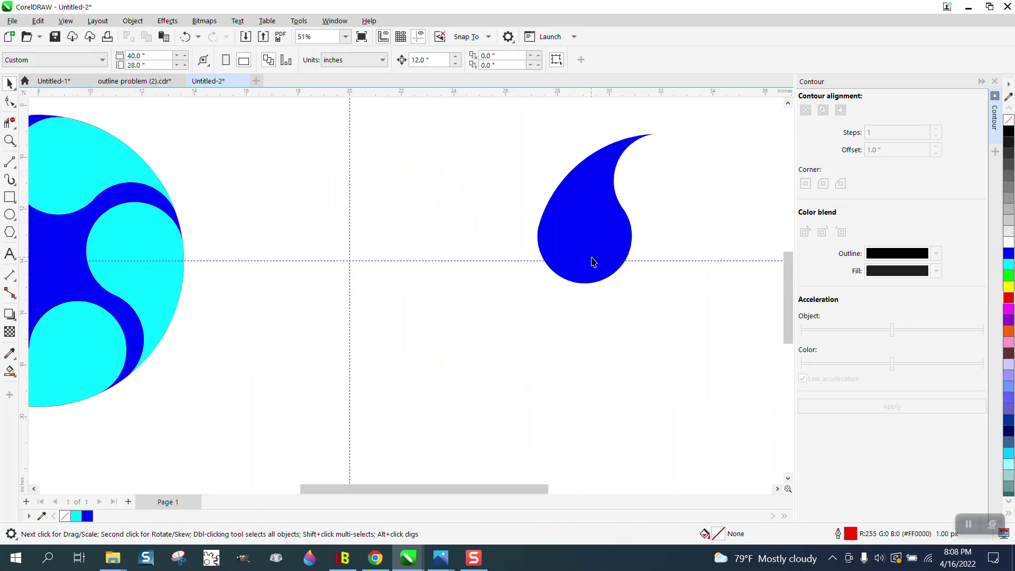
- Move the teardrop 12 inches back left and set its rotation centre on the guide intersection
click(591, 261)
key(shift+Left)
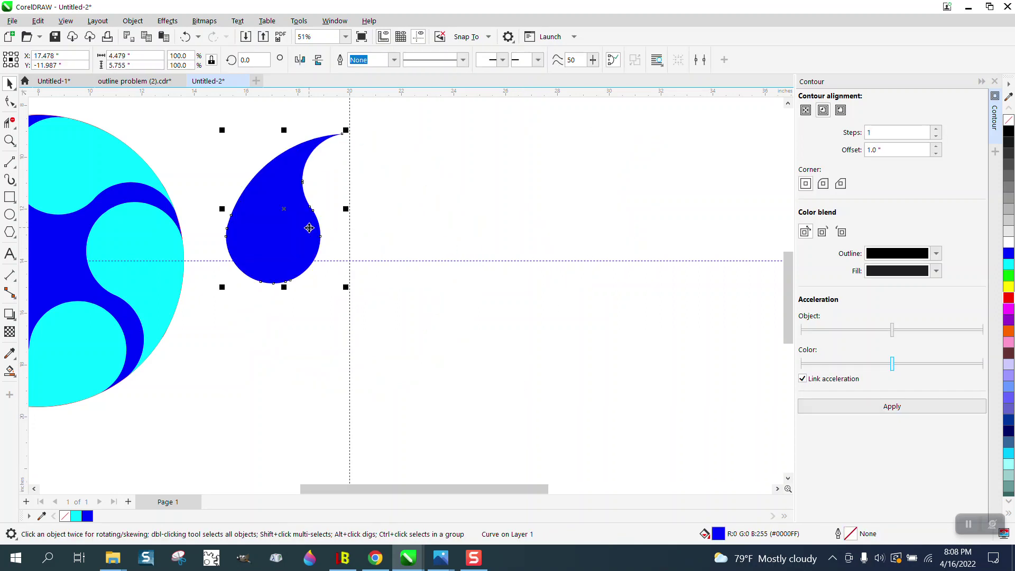
click(288, 211)
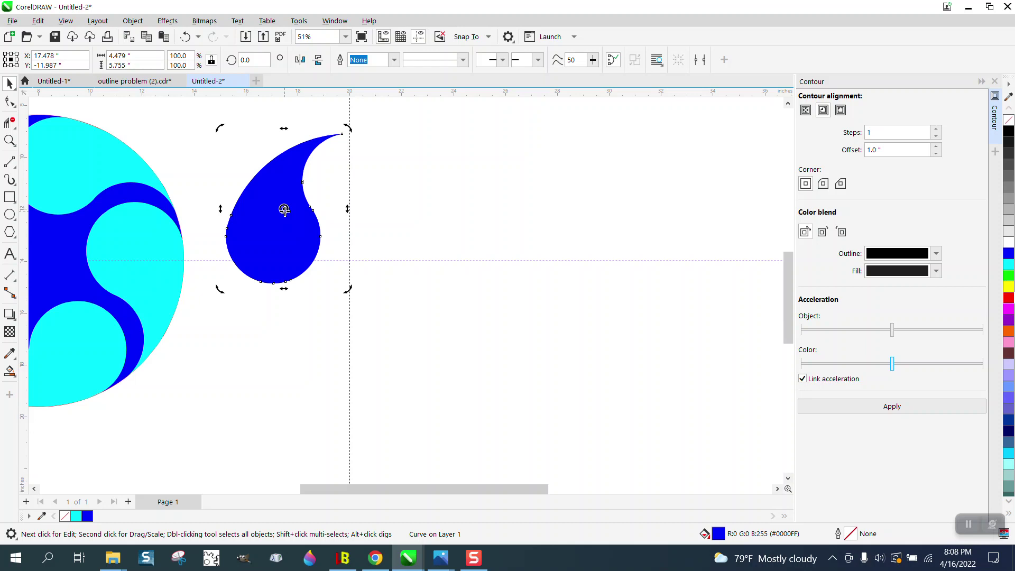
drag(346, 270, 349, 263)
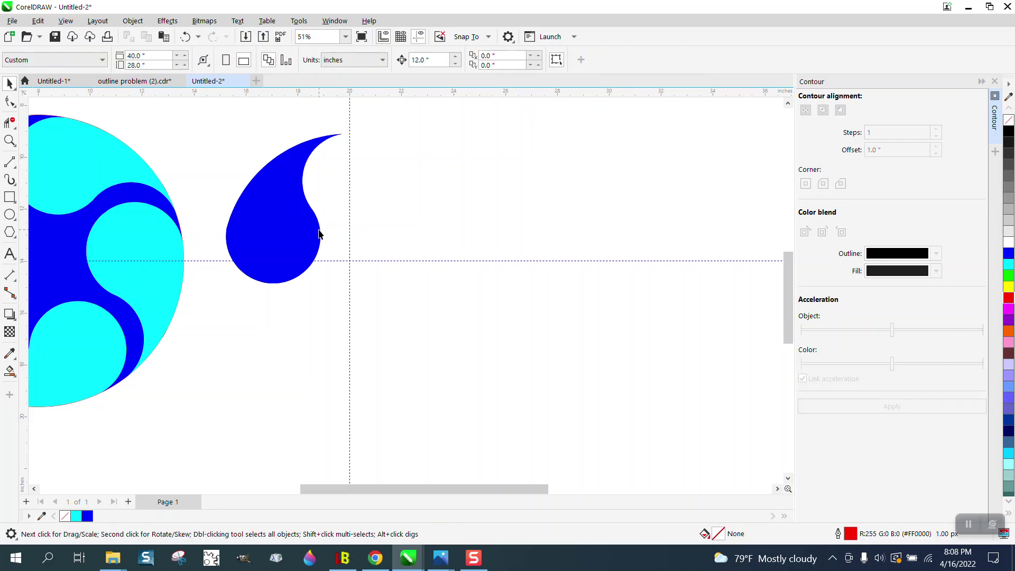
click(302, 225)
click(301, 225)
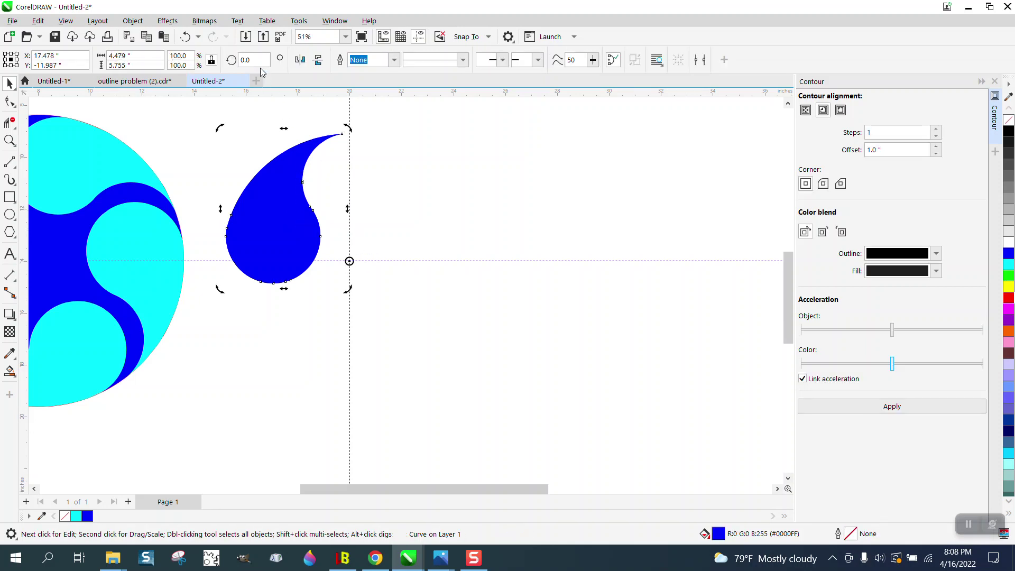
- Make rotated teardrop copies at 45°, 72° and 144°, repeating with Ctrl+R to finish the ring
click(246, 59)
text(45)
key(Return)
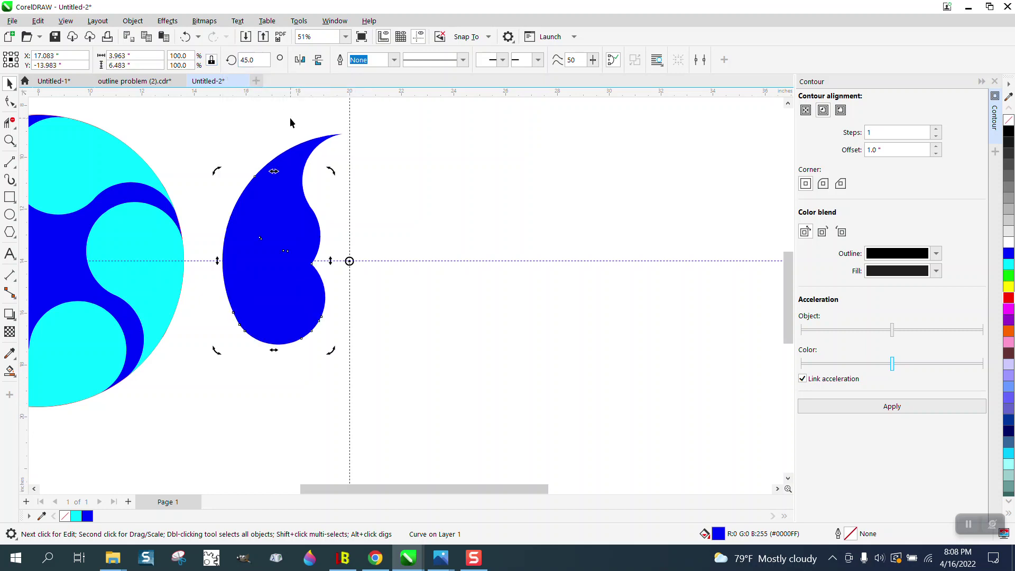
click(242, 60)
text(72)
key(Return)
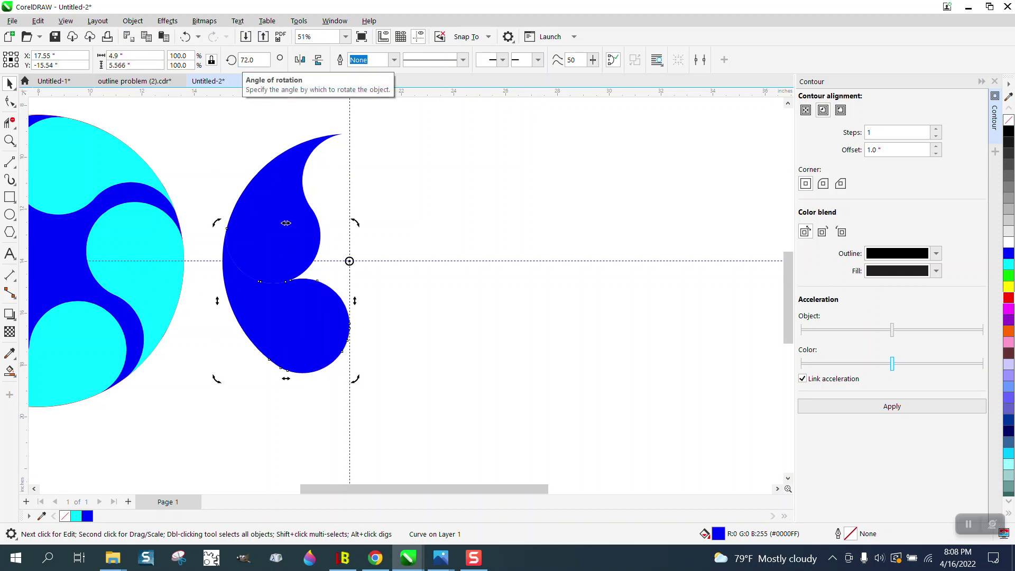
click(239, 62)
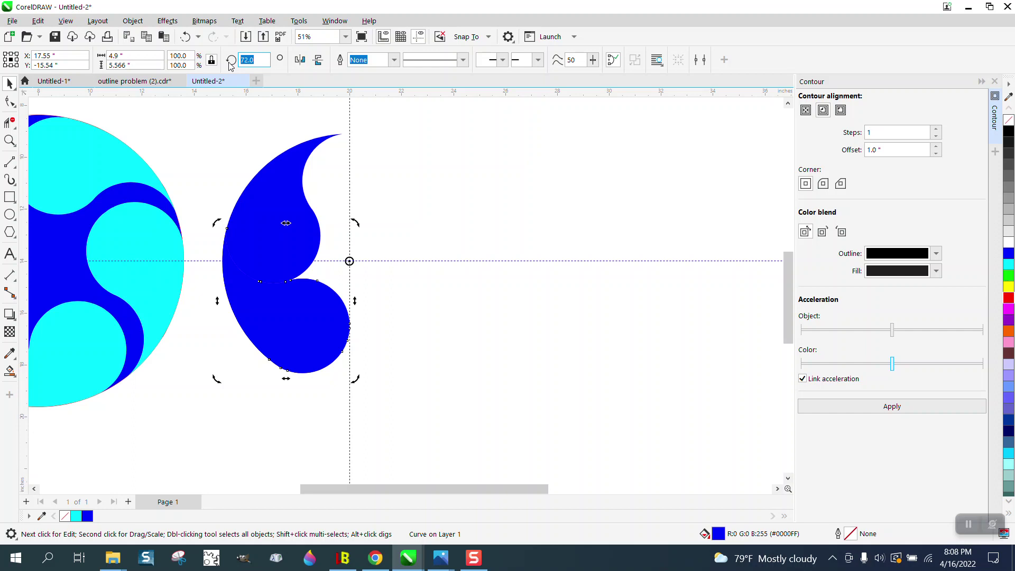
text(144)
key(Return)
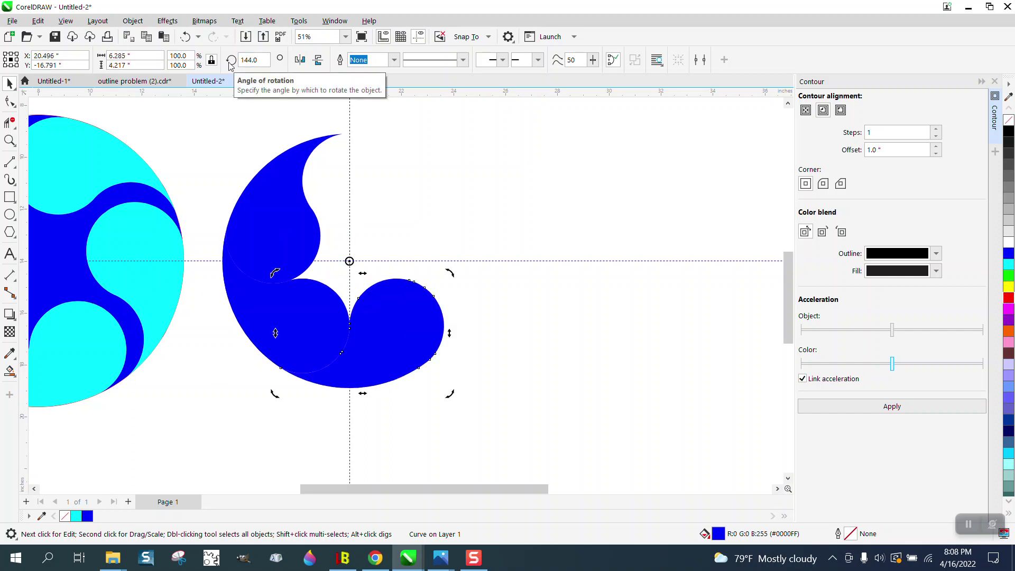
key(ctrl+r)
key(ctrl+r)
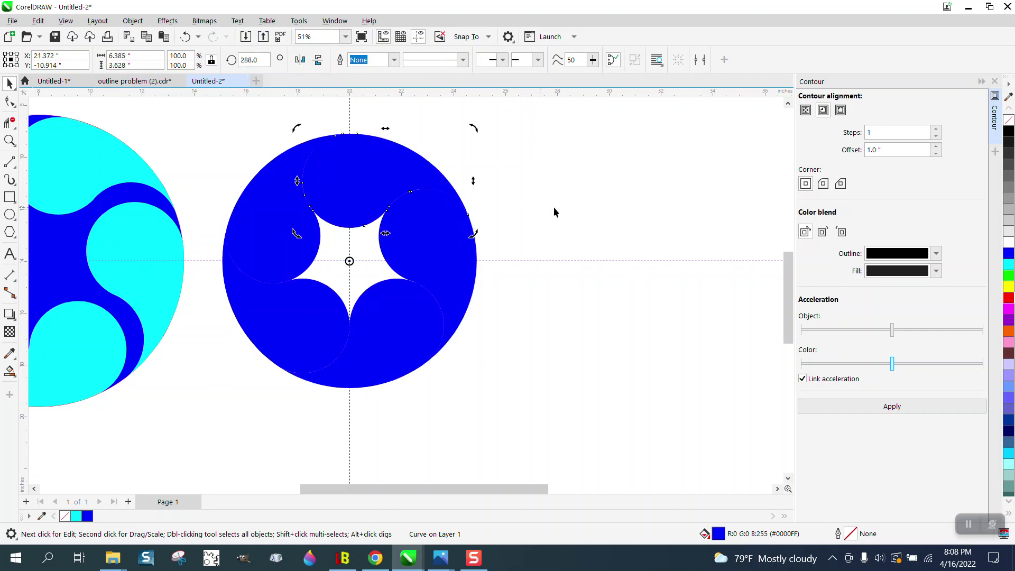
click(544, 213)
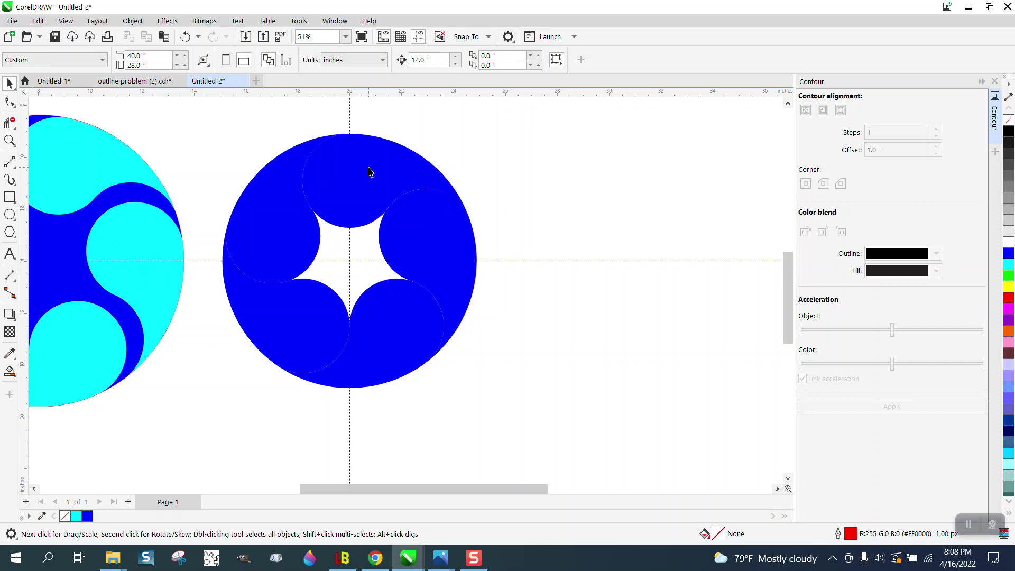
- Undo the rotated copies back to the single unrotated teardrop
click(186, 36)
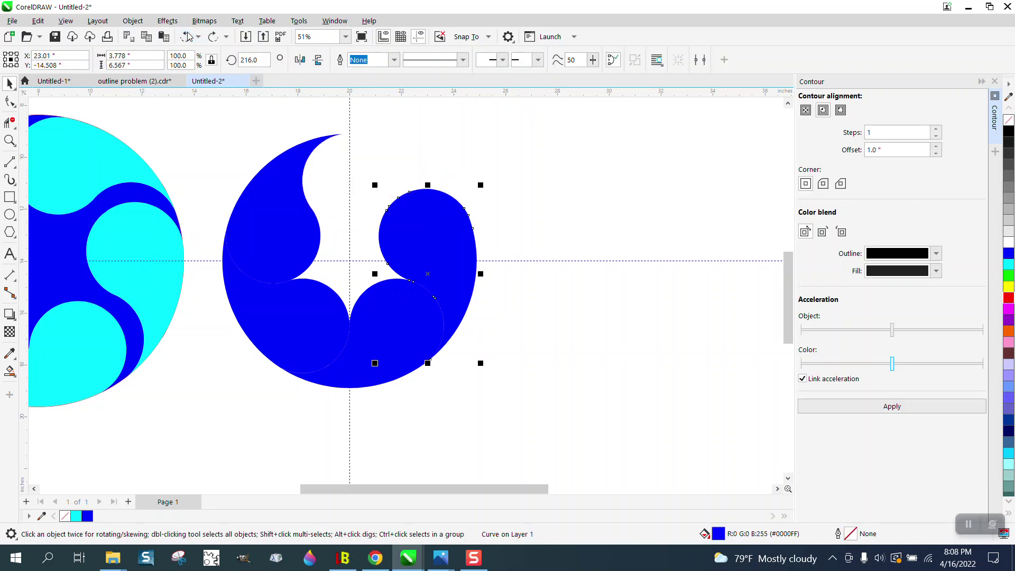
click(187, 36)
click(187, 36)
click(186, 36)
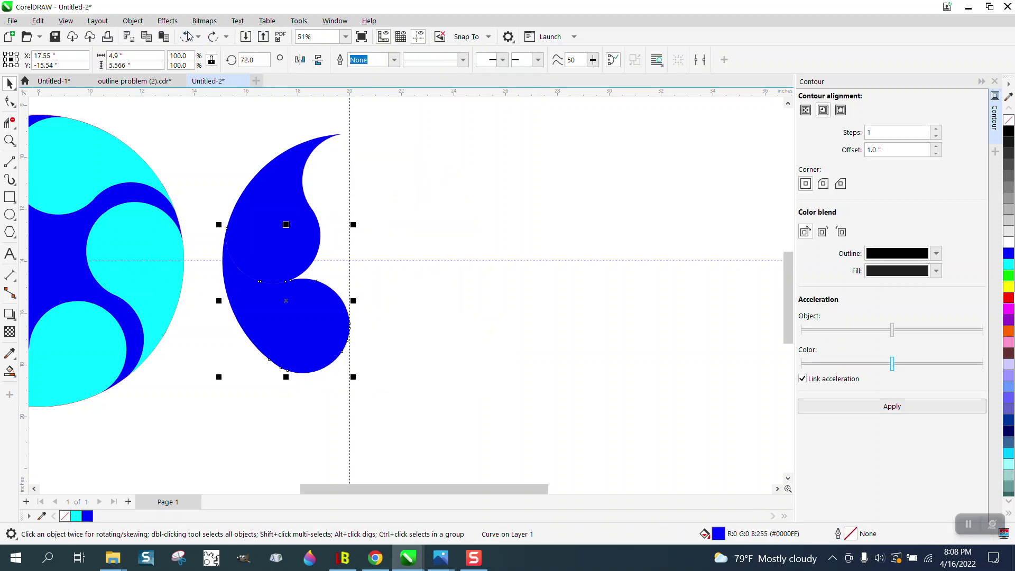
click(187, 36)
click(186, 36)
click(187, 36)
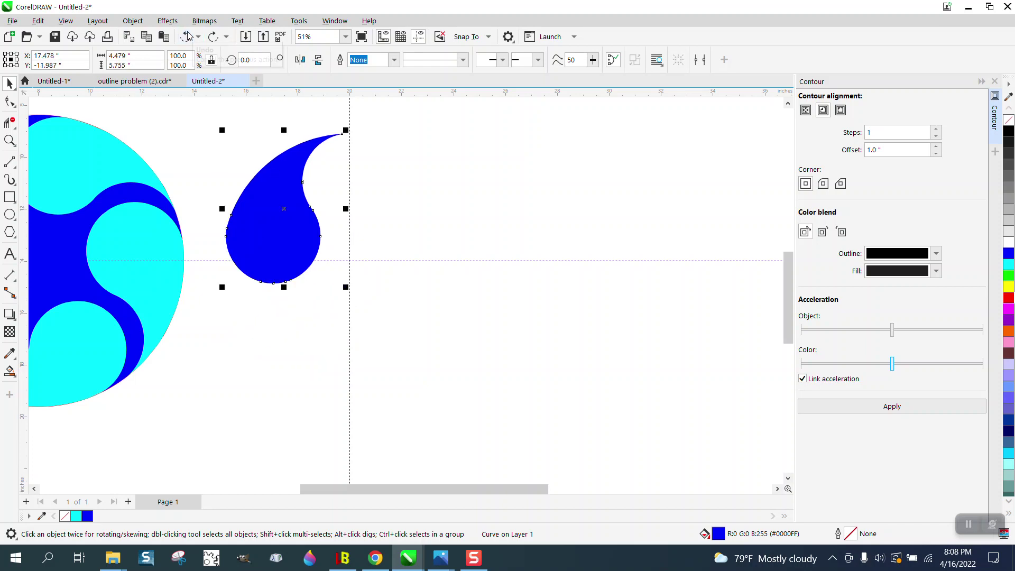
click(187, 36)
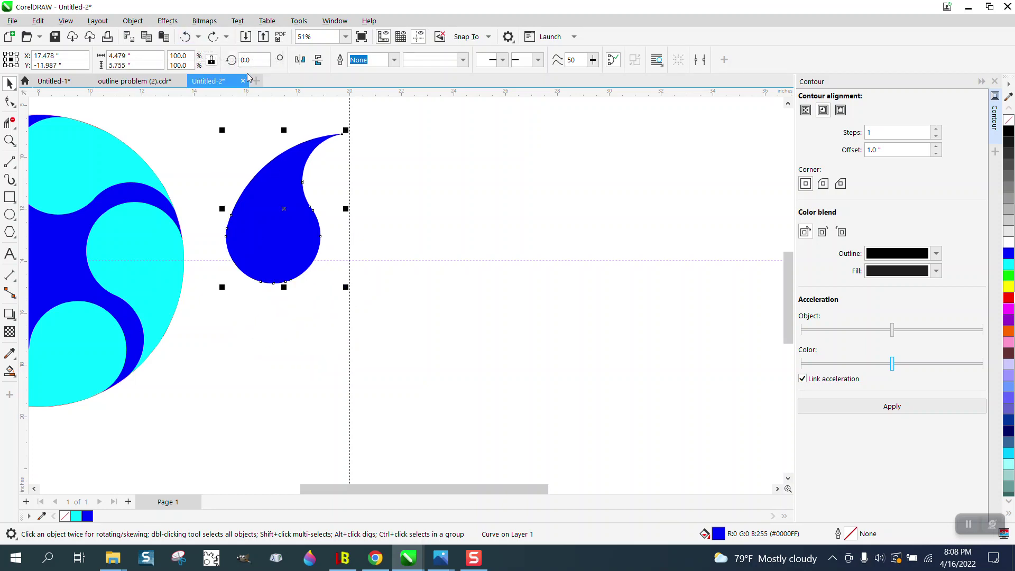
- Make teardrop copies rotated 90°, 180° and 270° around the guide intersection
click(233, 62)
text(90)
key(Return)
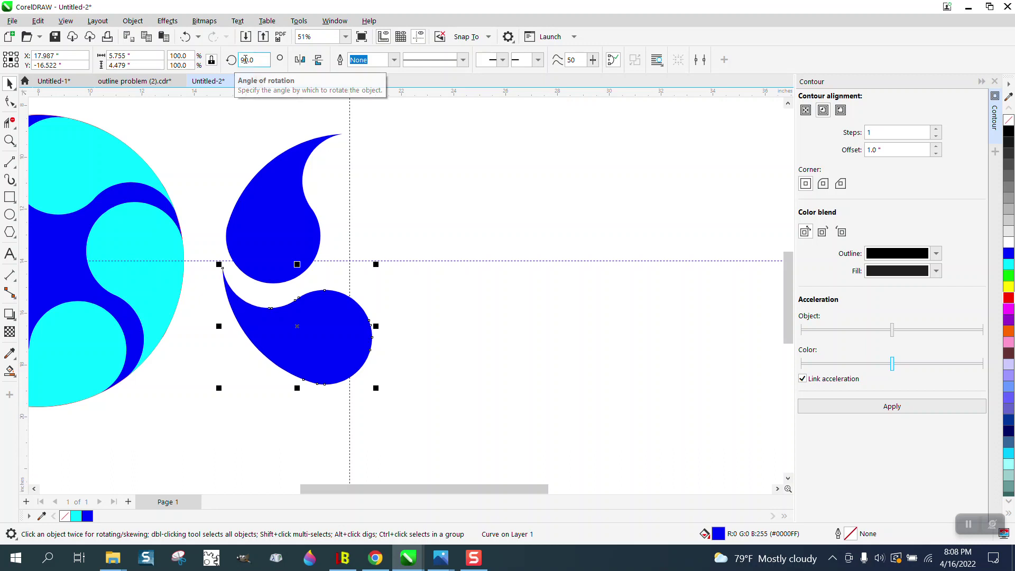
click(248, 60)
text(18)
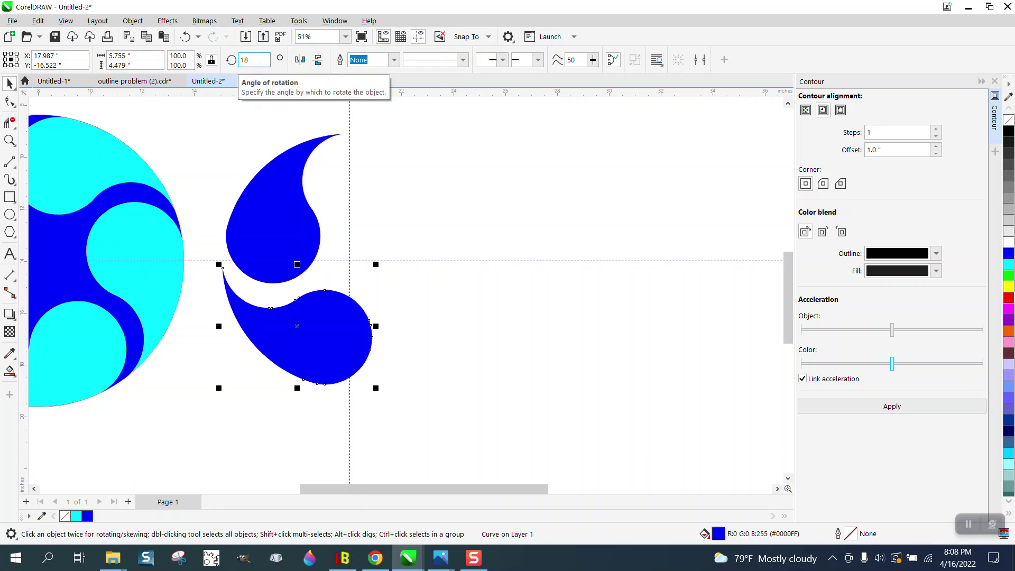
text(0)
key(Return)
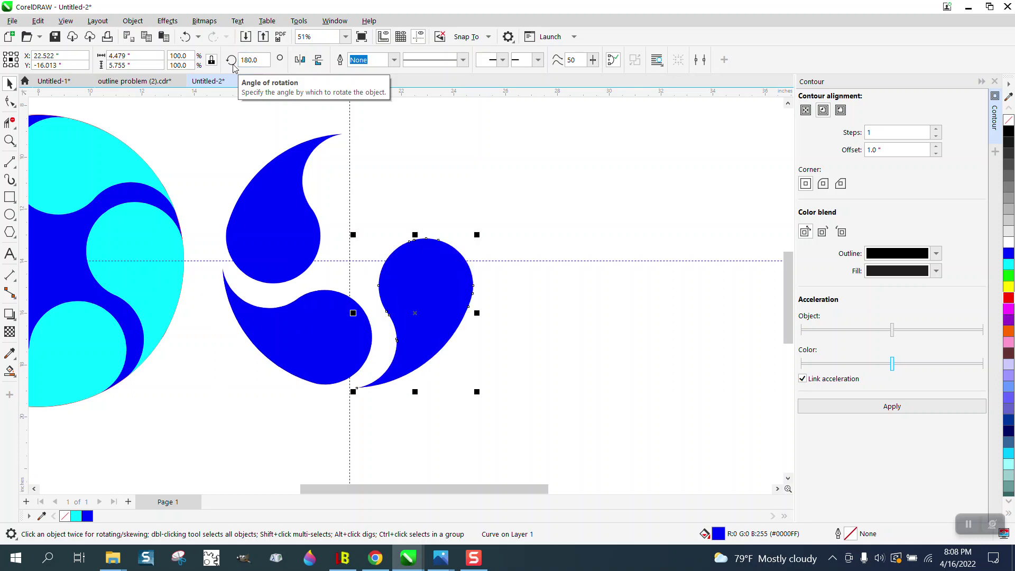
key(ctrl+r)
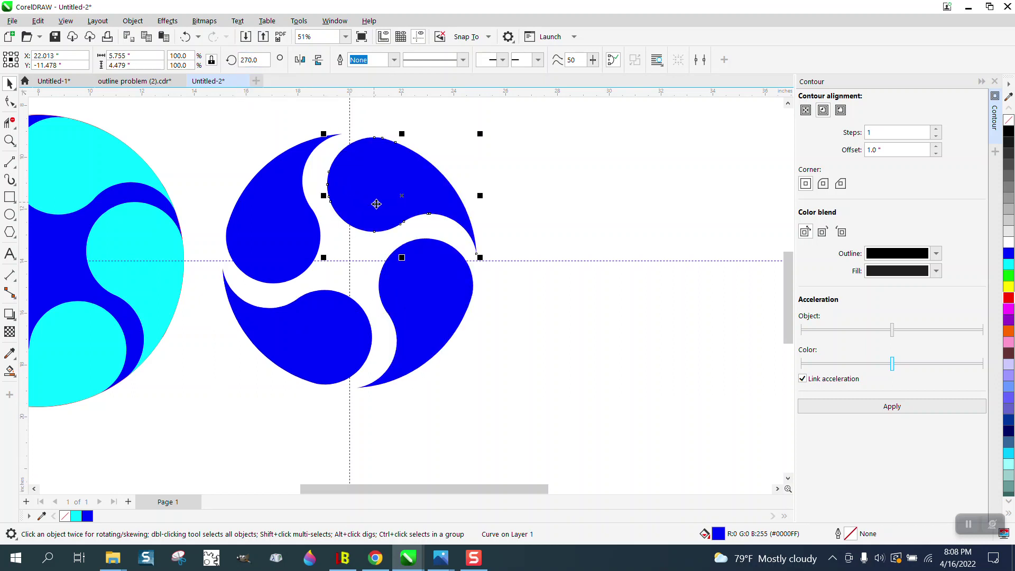
scroll(403, 280, down, 1)
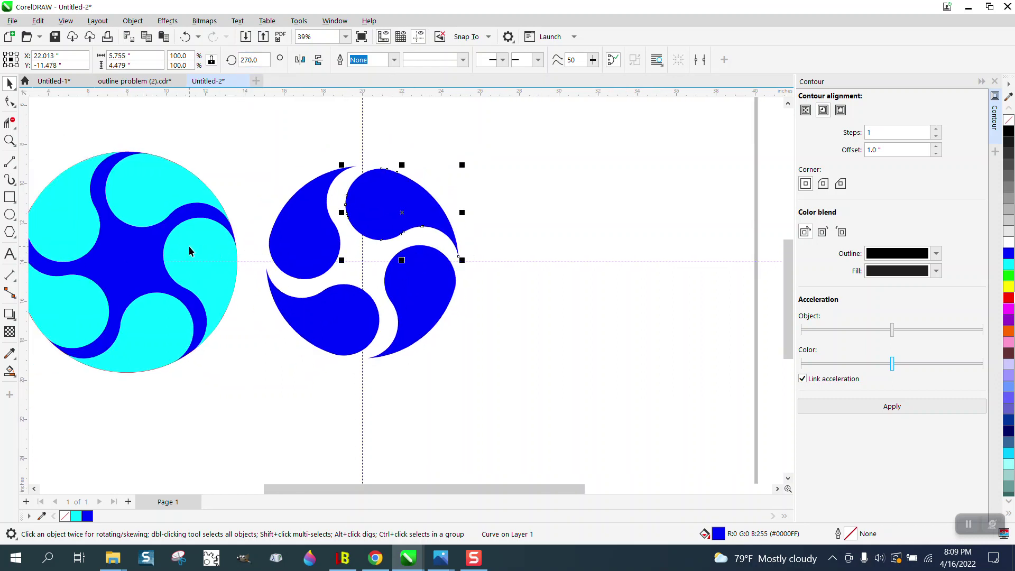
- Fill the top teardrop cyan, lower-right red and upper-left yellow, leaving the bottom blue
scroll(189, 251, down, 1)
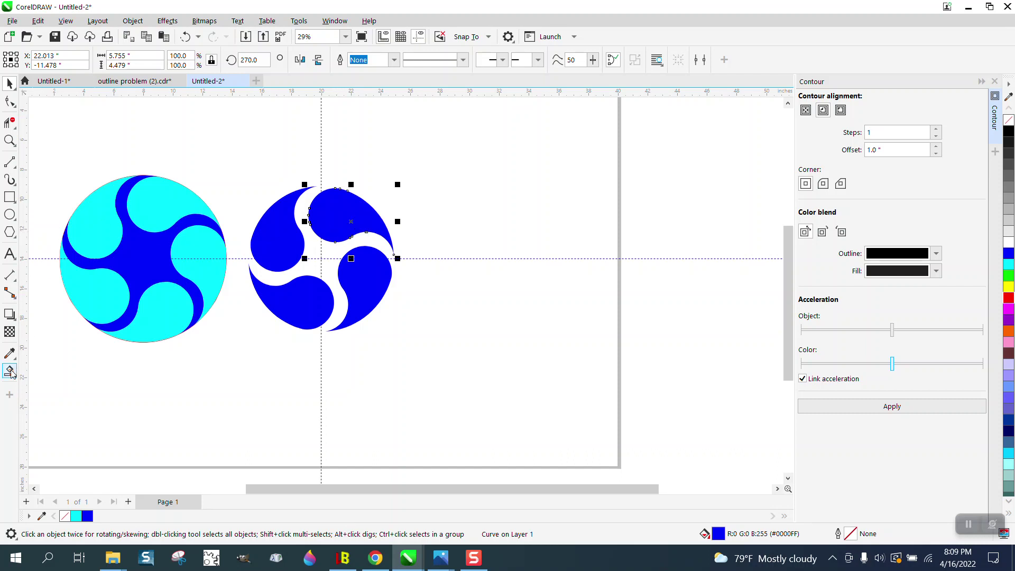
click(1008, 263)
click(391, 275)
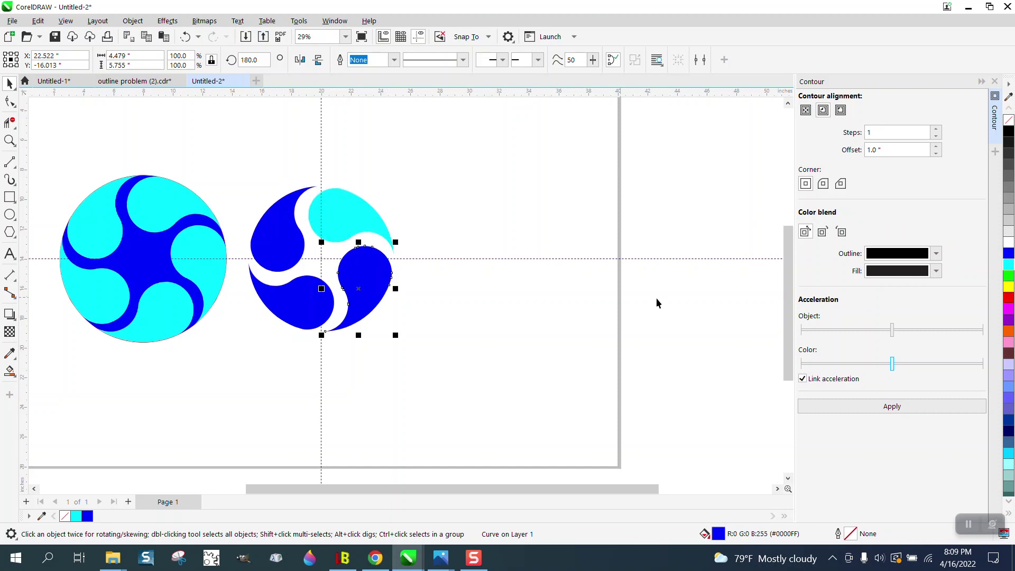
click(1008, 297)
click(293, 244)
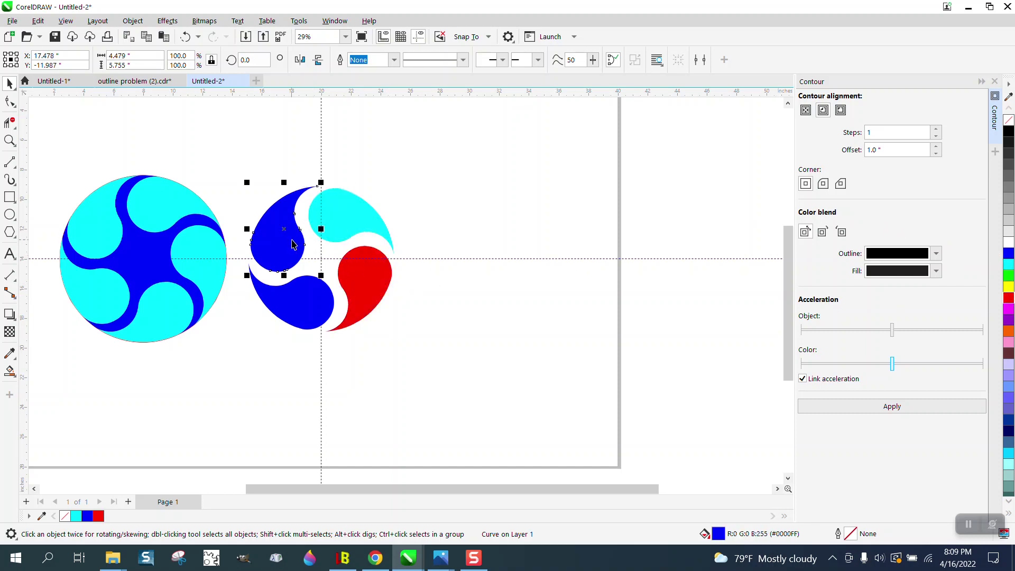
click(1008, 286)
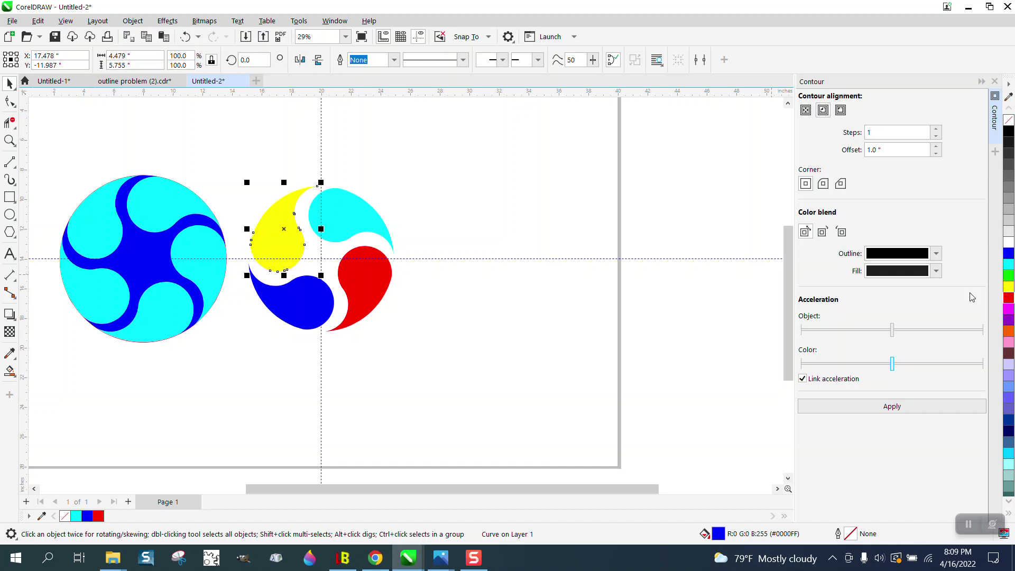
click(326, 295)
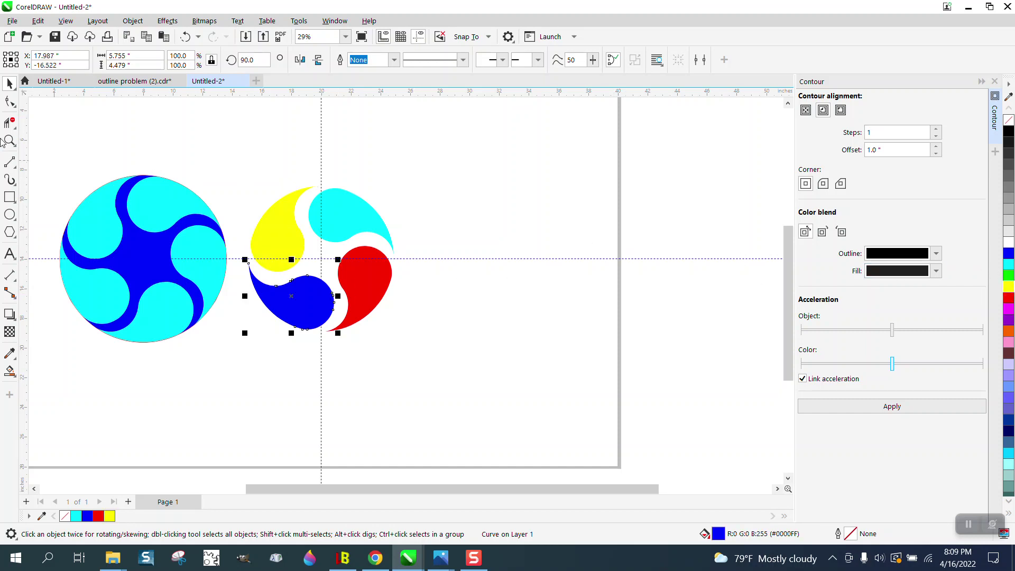
click(4, 141)
drag(233, 182, 458, 334)
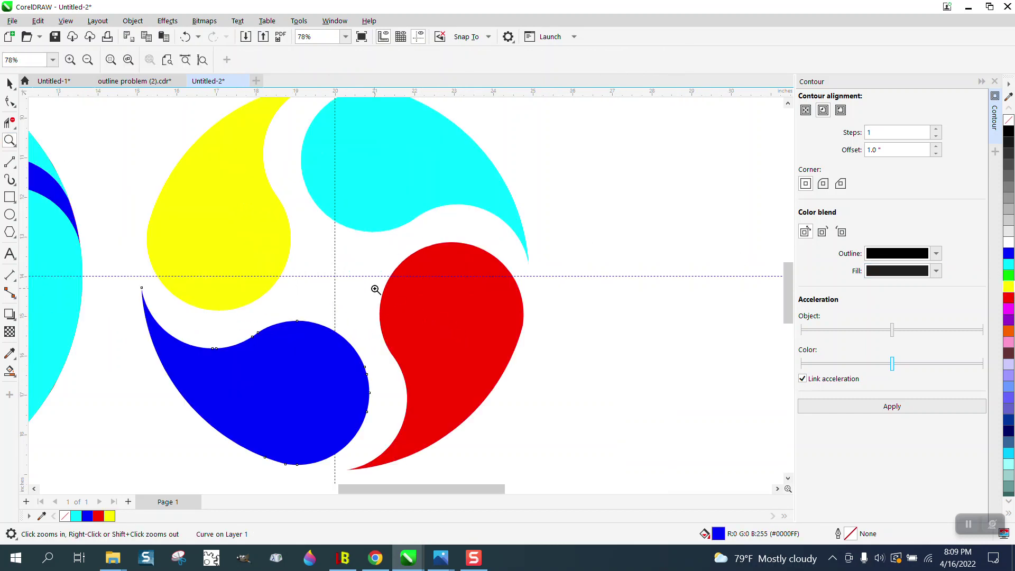
scroll(249, 177, down, 1)
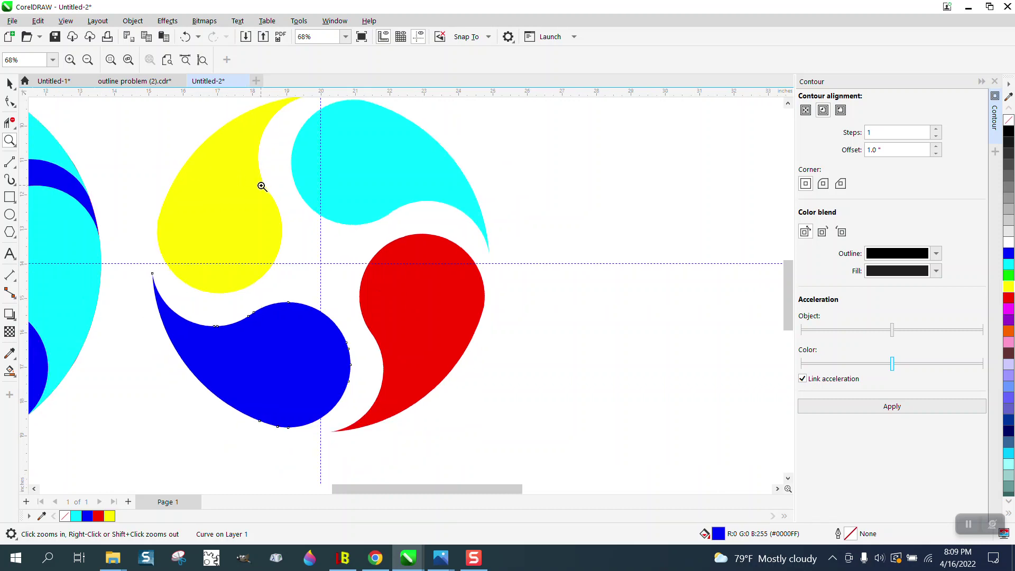
scroll(335, 215, down, 6)
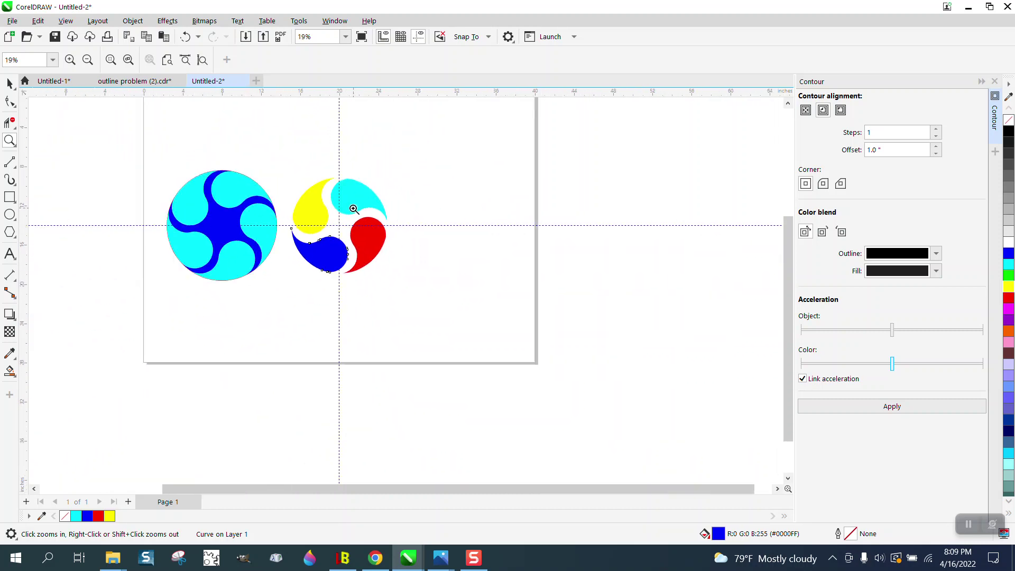
drag(170, 159, 331, 331)
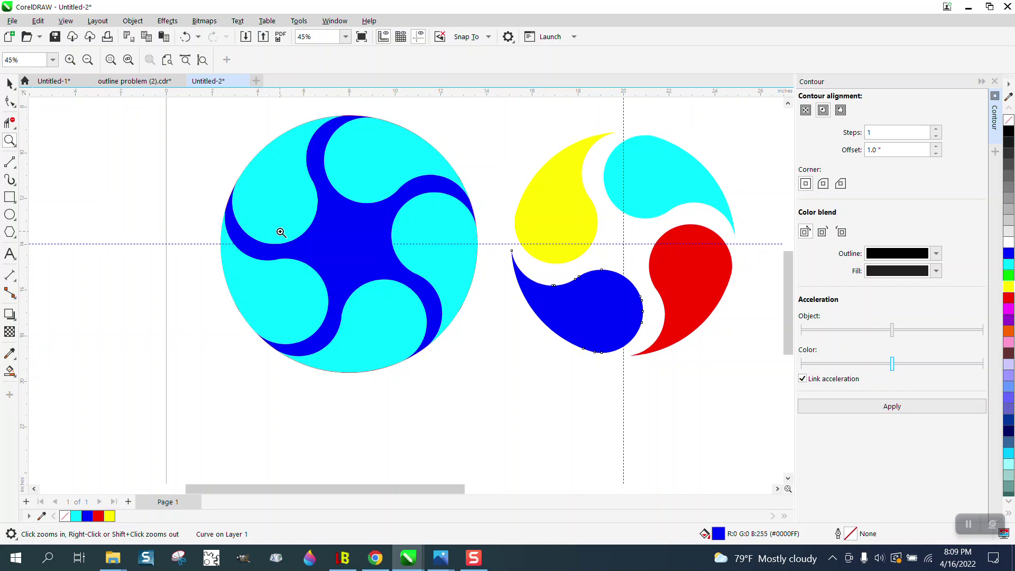